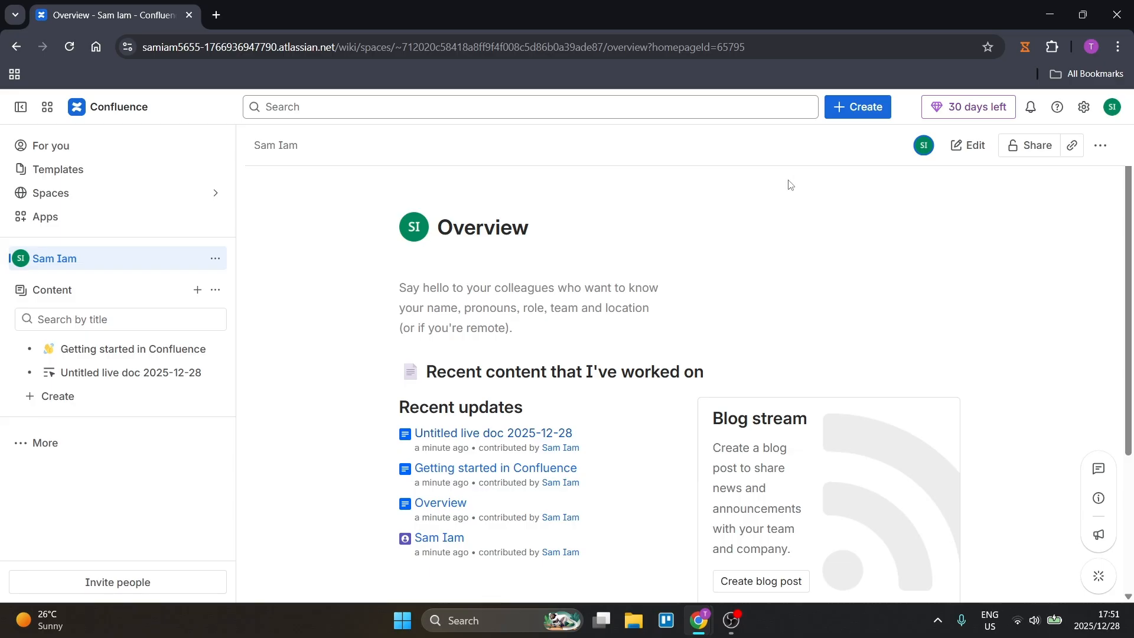
Create a new whiteboard from the blank whiteboard template.
{"action": "left_click", "coordinate": [856, 109]}
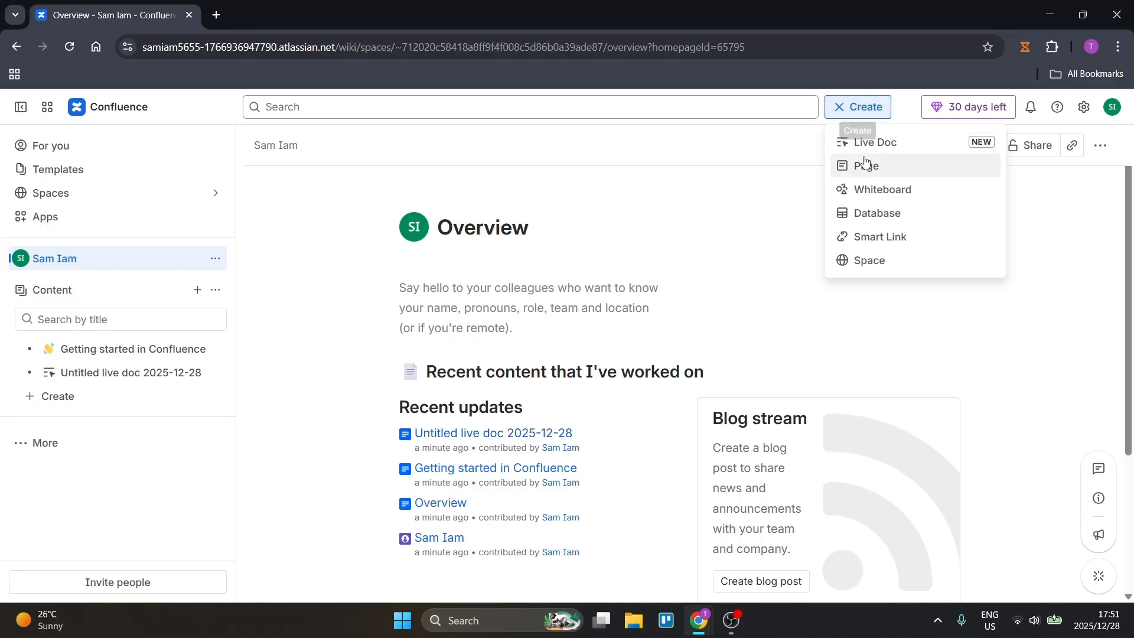
{"action": "left_click", "coordinate": [878, 198]}
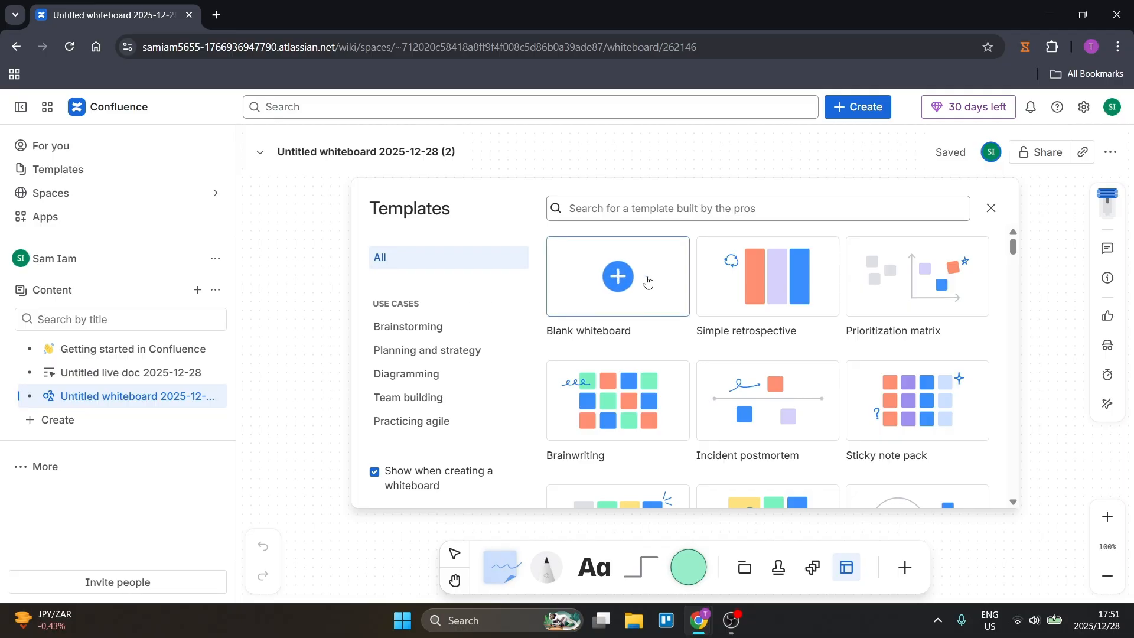
{"action": "left_click", "coordinate": [616, 277]}
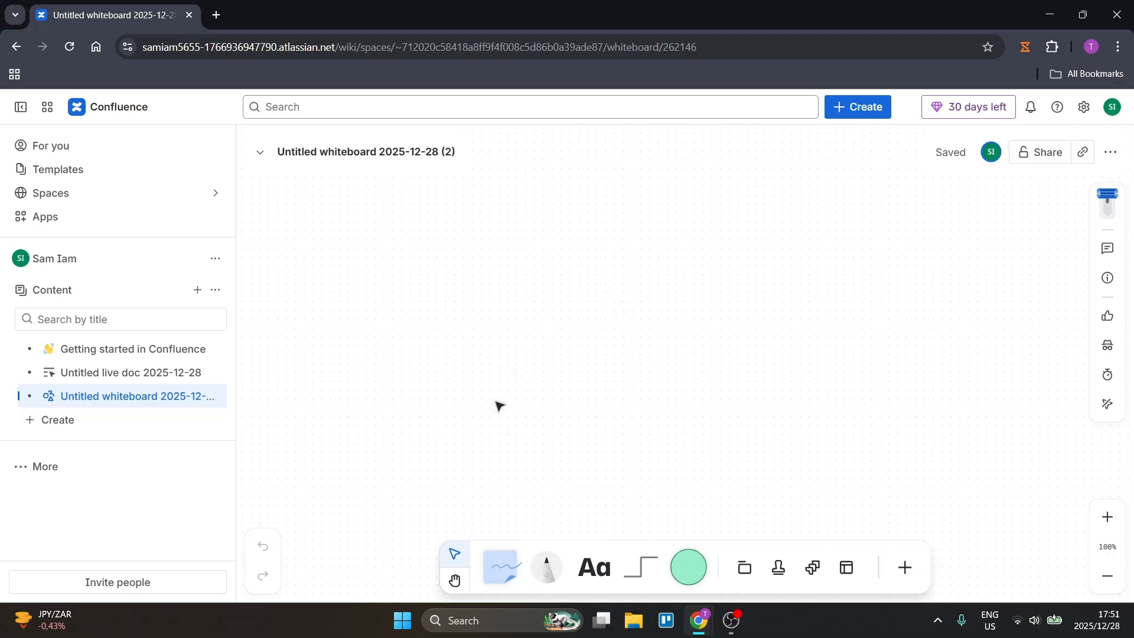
Place a sticky note in the upper part of the whiteboard and colour it yellow.
{"action": "left_click", "coordinate": [456, 578]}
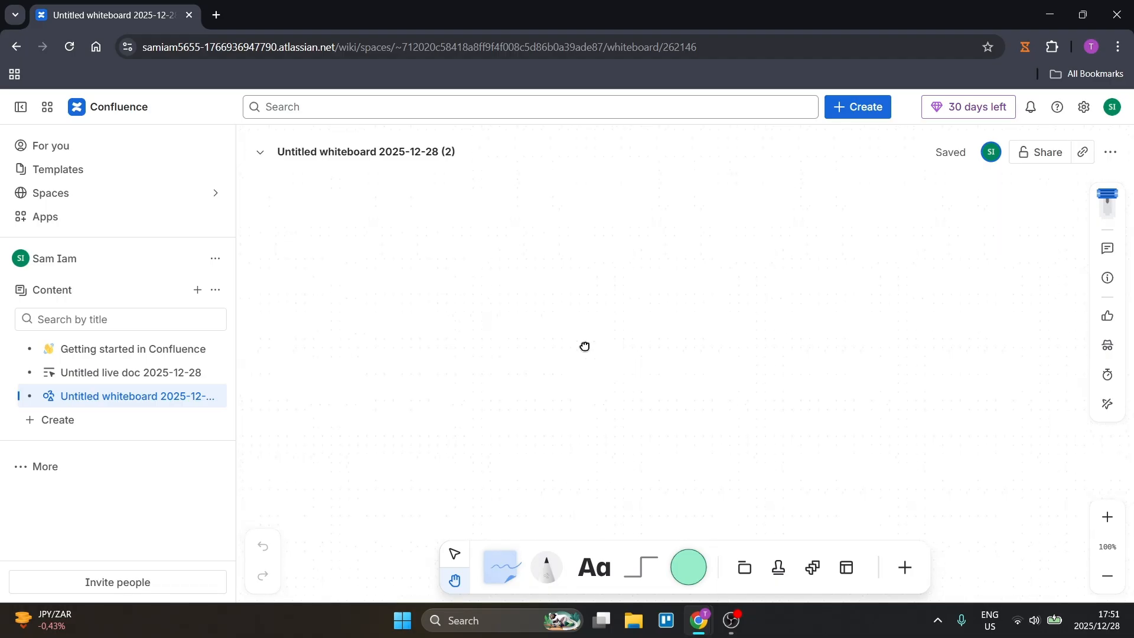
{"action": "left_click", "coordinate": [501, 563]}
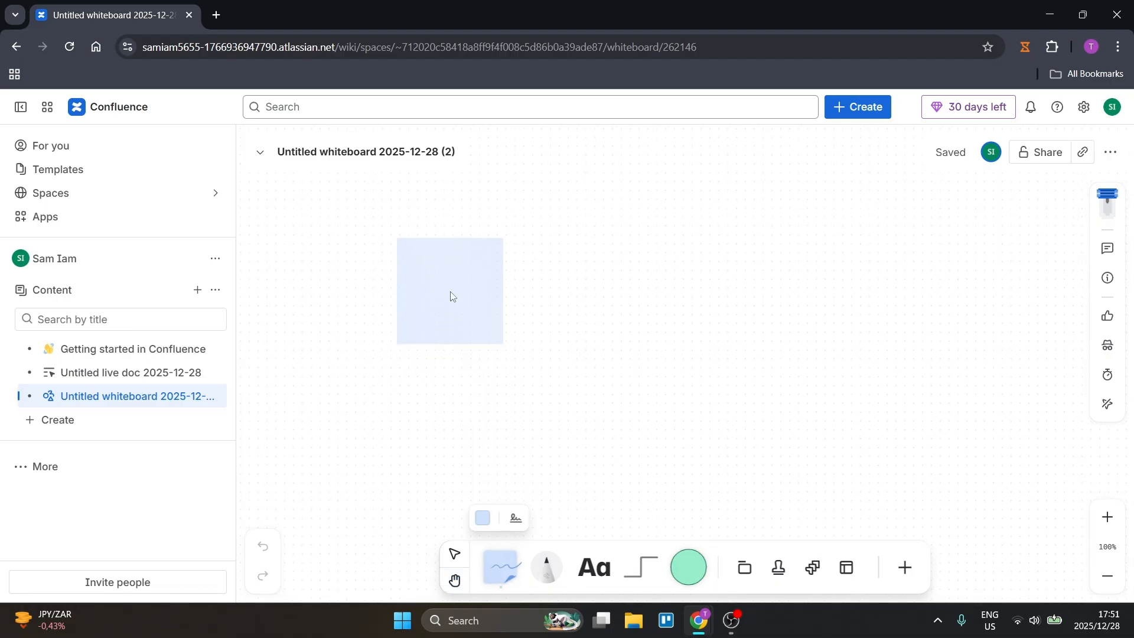
{"action": "left_click", "coordinate": [455, 278]}
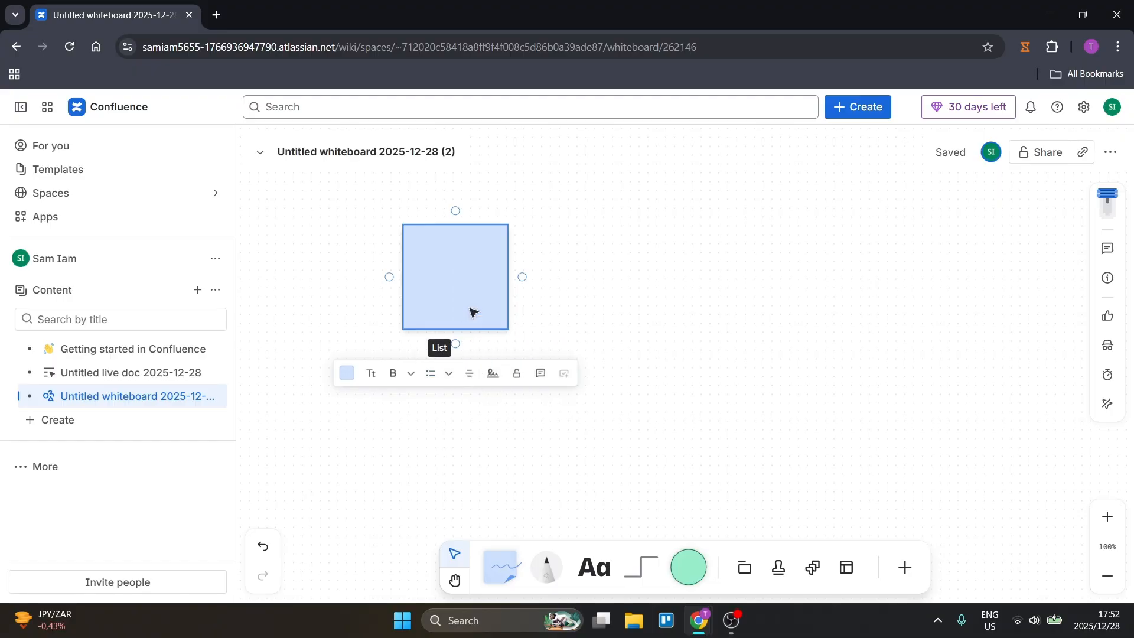
{"action": "left_click", "coordinate": [411, 374]}
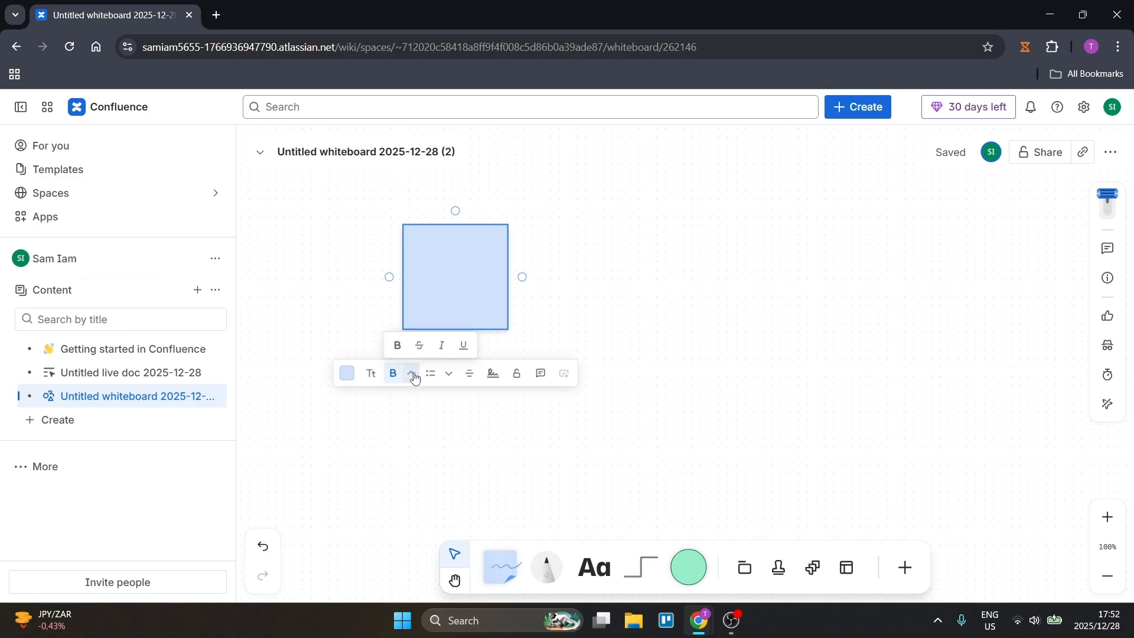
{"action": "left_click", "coordinate": [412, 374]}
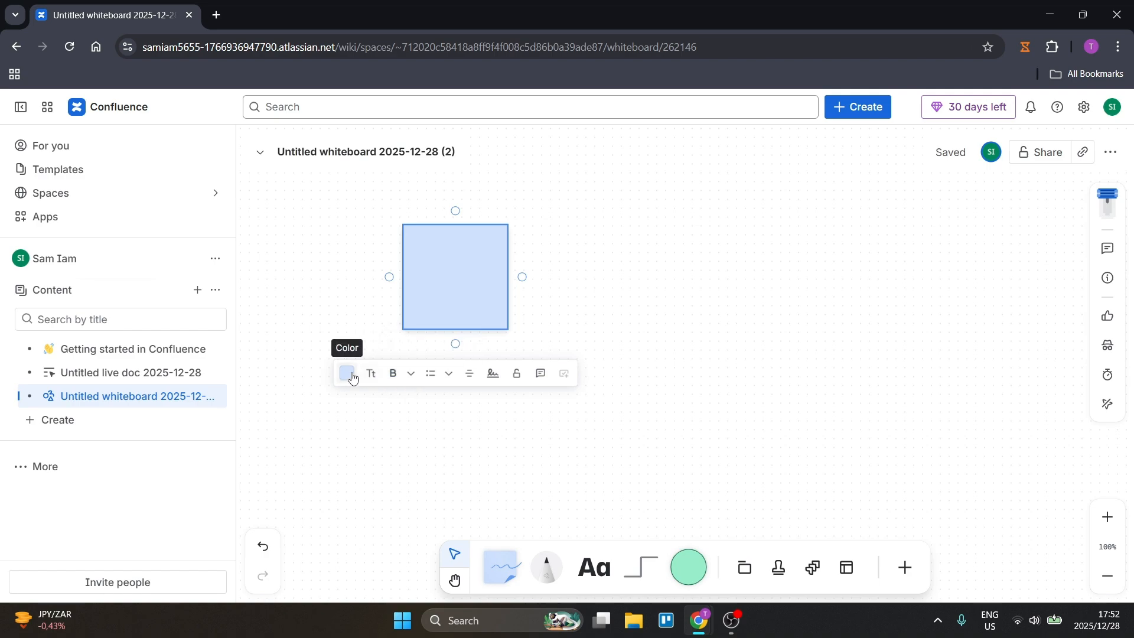
{"action": "left_click", "coordinate": [349, 378]}
{"action": "left_click", "coordinate": [468, 347]}
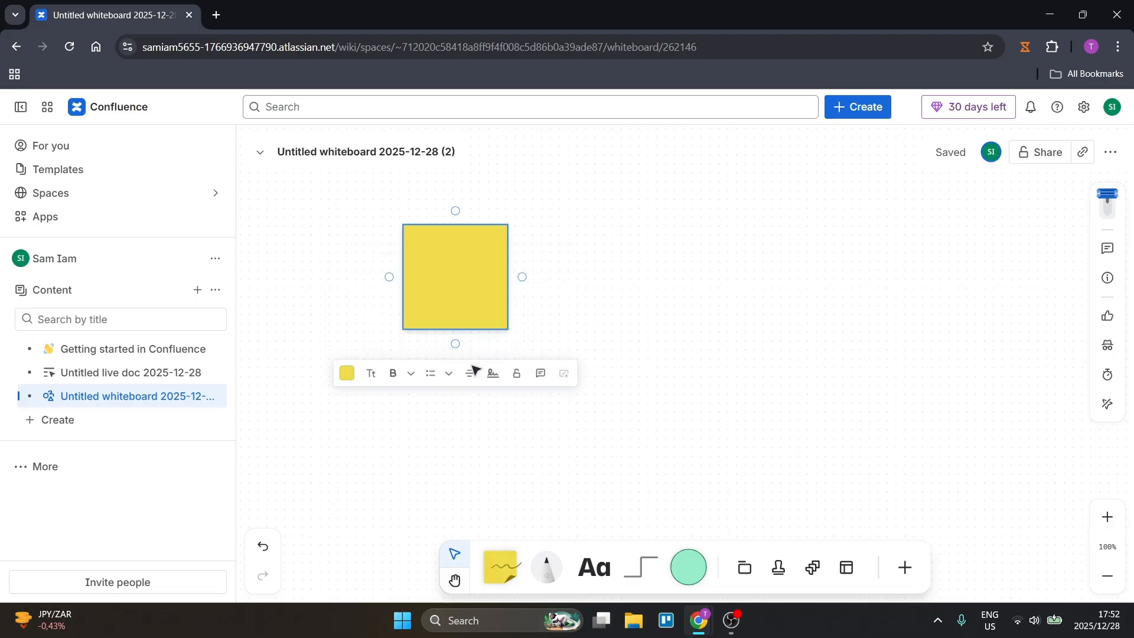
Label the yellow sticky note "Sticky 1".
{"action": "left_click", "coordinate": [465, 286]}
{"action": "left_click", "coordinate": [468, 284]}
{"action": "type", "text": "Sticky 1"}
{"action": "key", "text": "Return"}
{"action": "key", "text": "BackSpace"}
{"action": "left_click", "coordinate": [561, 273]}
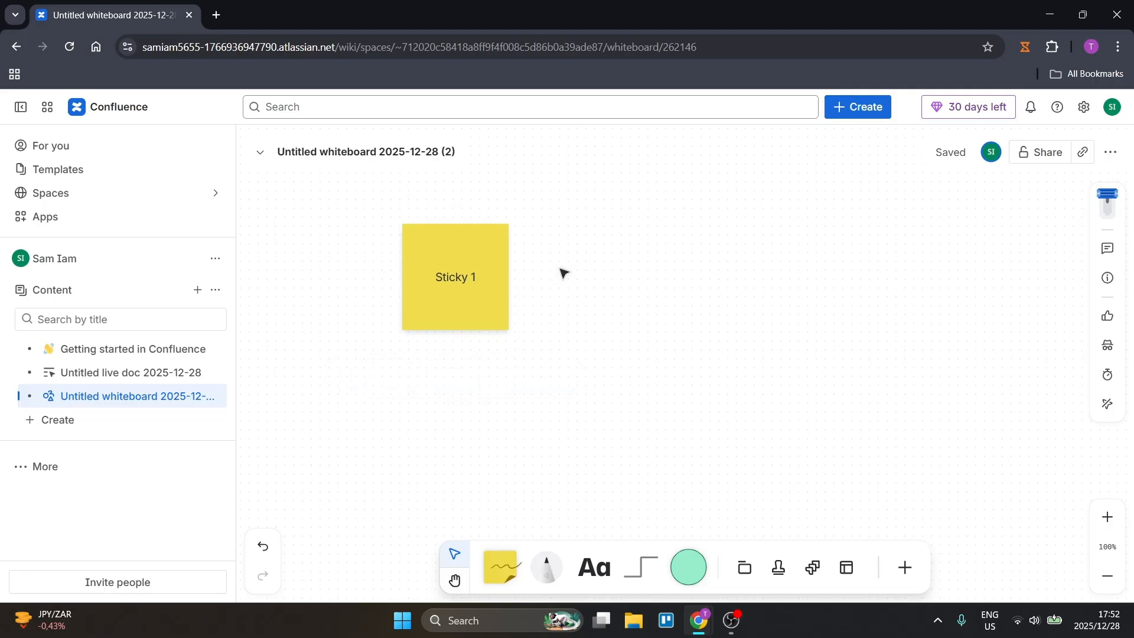
Move Sticky 1 slightly up and to the left, and add an arrow-connected sticky note on its right labelled "Sticky 2".
{"action": "left_click", "coordinate": [456, 269]}
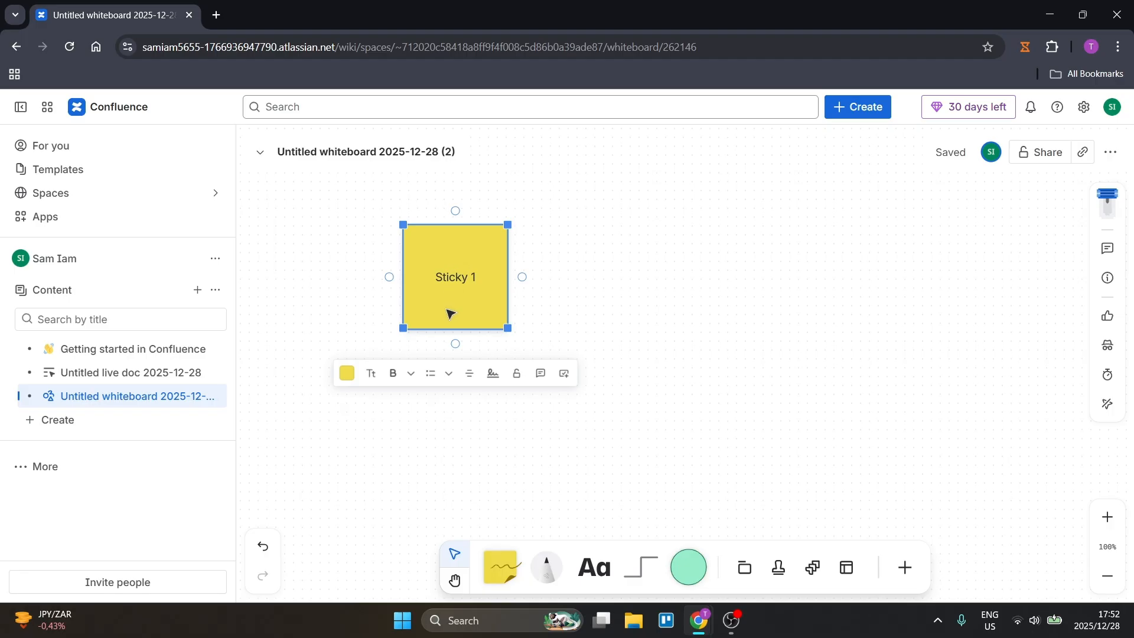
{"action": "left_click_drag", "start_coordinate": [450, 313], "coordinate": [489, 307]}
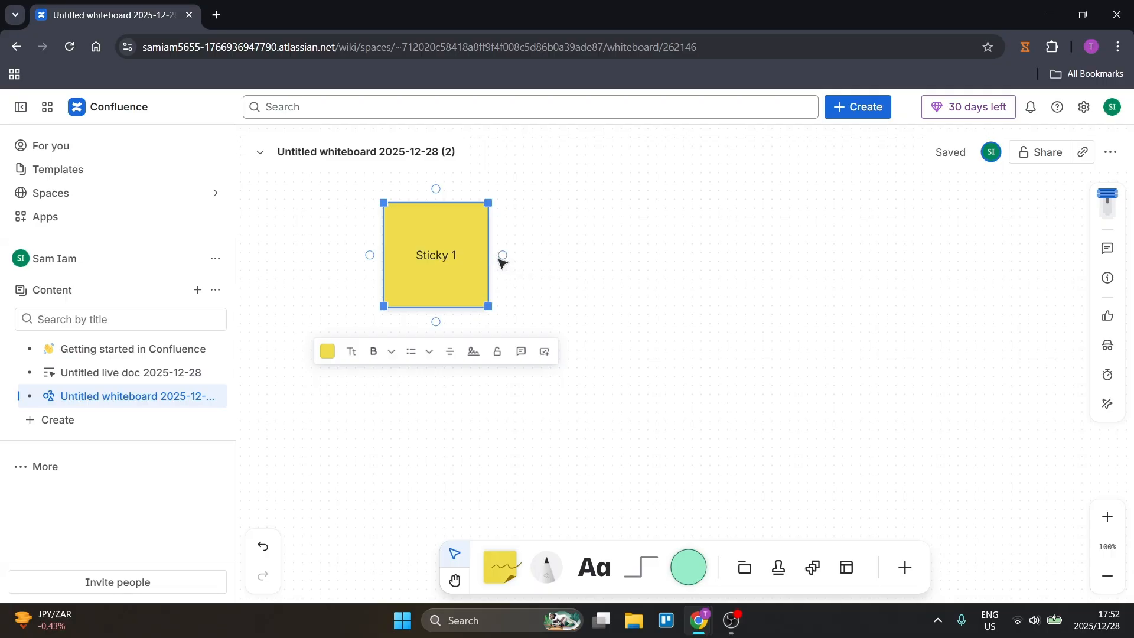
{"action": "left_click", "coordinate": [503, 255]}
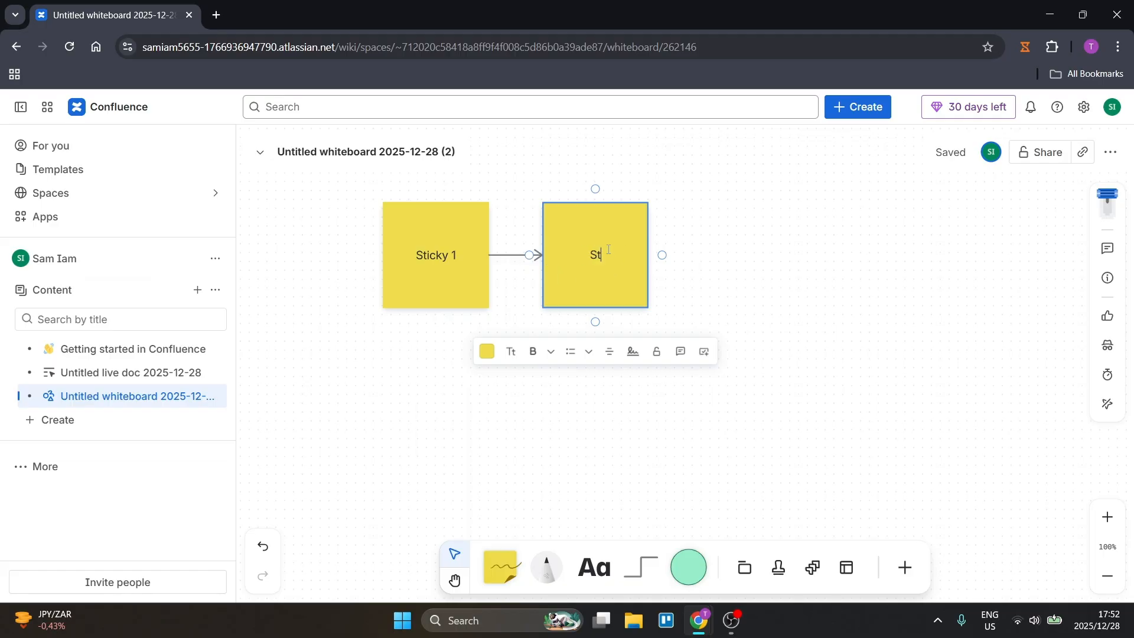
{"action": "type", "text": "Sticky 2"}
{"action": "left_click", "coordinate": [718, 251]}
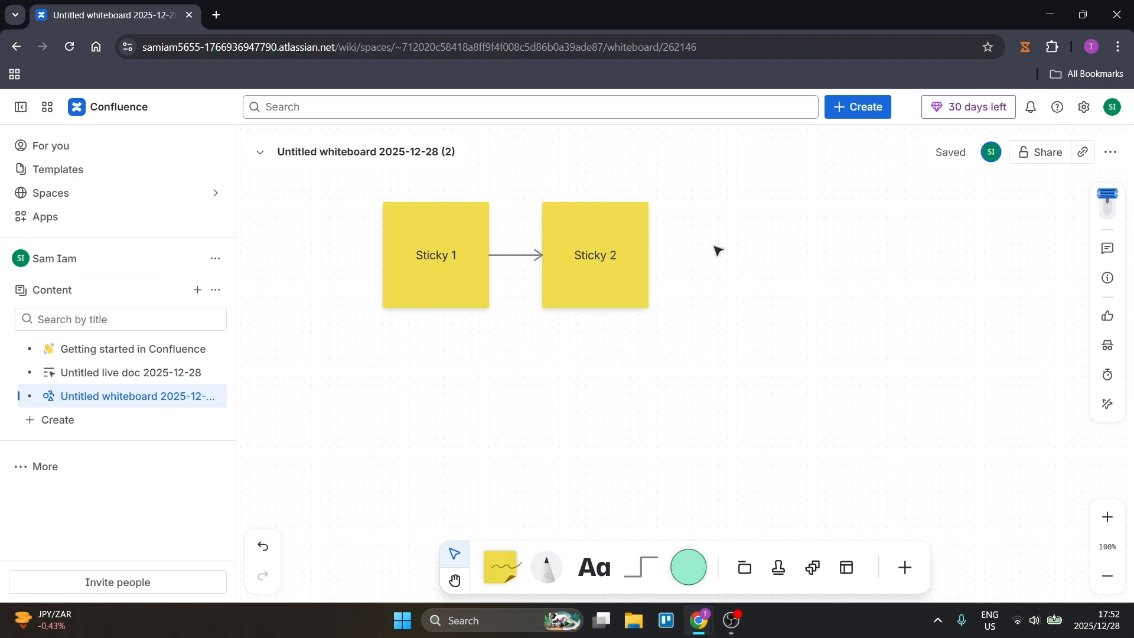
{"action": "left_click", "coordinate": [578, 287]}
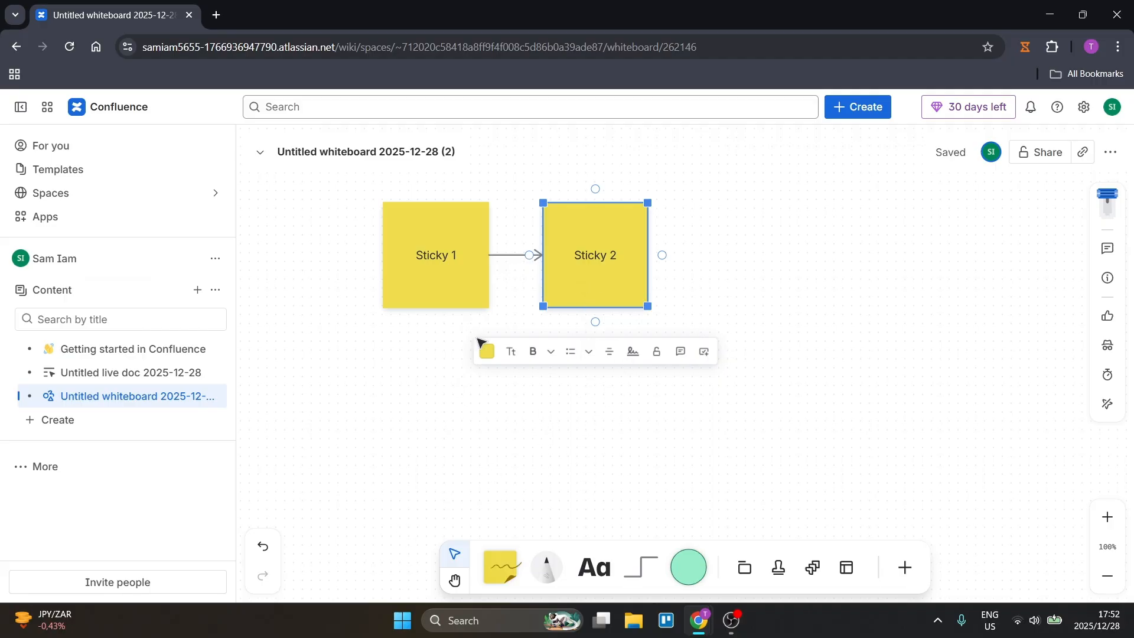
{"action": "left_click", "coordinate": [578, 413]}
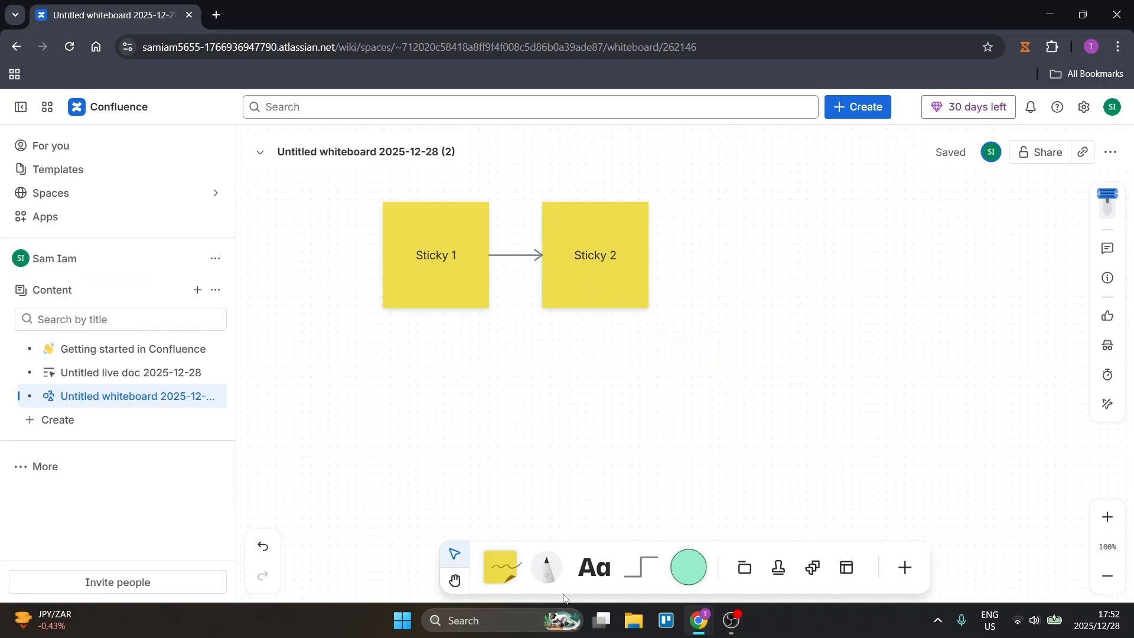
{"action": "left_click", "coordinate": [593, 555]}
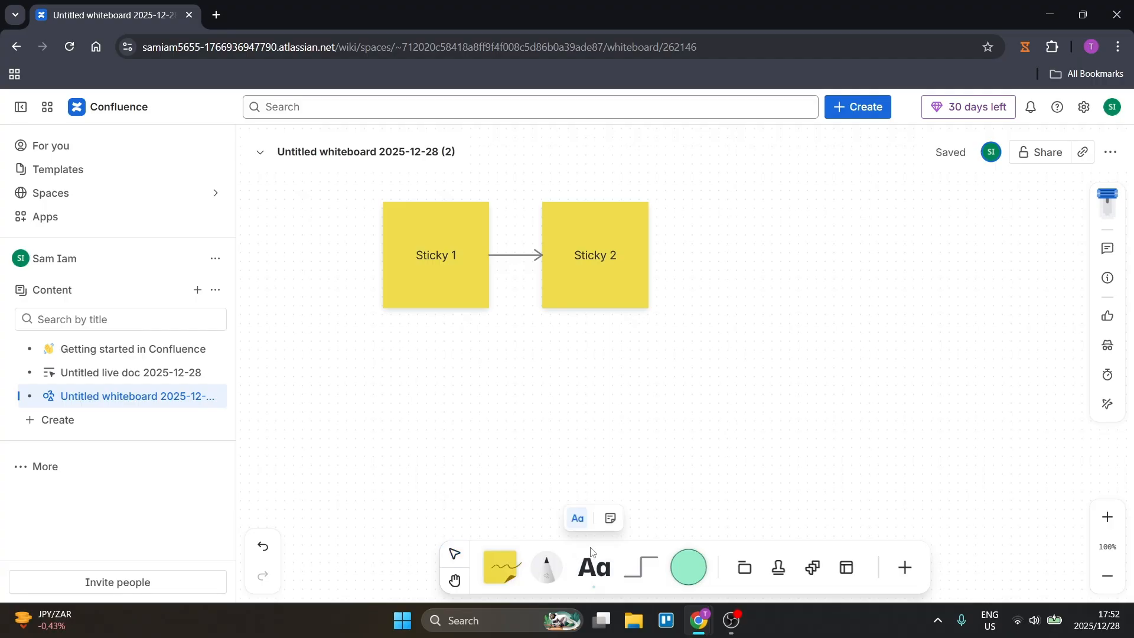
{"action": "left_click", "coordinate": [512, 369]}
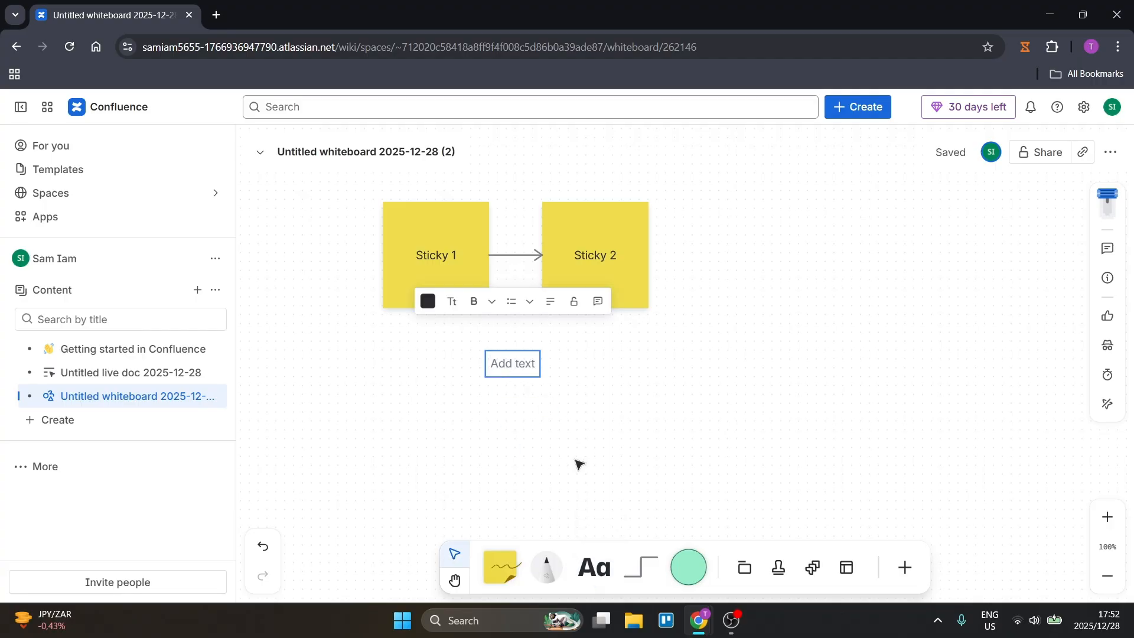
Draw three freehand black pen strokes: a wavy line below the notes, an outline around it and a curve across Sticky 2.
{"action": "left_click", "coordinate": [545, 567]}
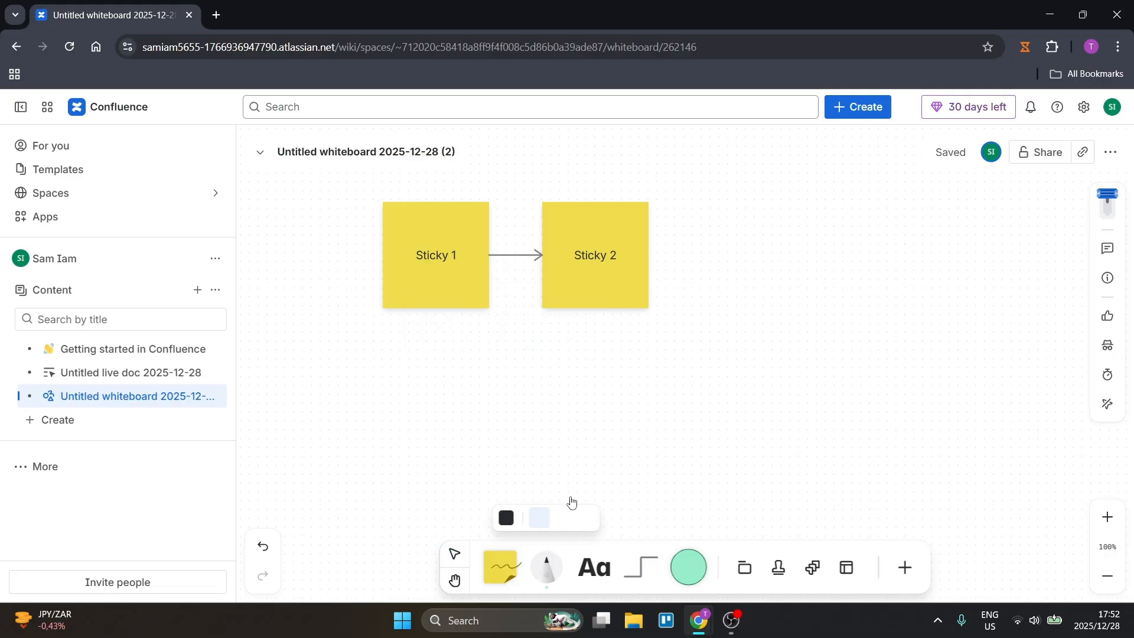
{"action": "mouse_move", "coordinate": [499, 351]}
{"action": "left_mouse_down"}
{"action": "mouse_move", "coordinate": [678, 384]}
{"action": "mouse_move", "coordinate": [764, 369]}
{"action": "left_mouse_up"}
{"action": "mouse_move", "coordinate": [575, 322]}
{"action": "left_mouse_down"}
{"action": "mouse_move", "coordinate": [792, 410]}
{"action": "mouse_move", "coordinate": [453, 372]}
{"action": "mouse_move", "coordinate": [517, 350]}
{"action": "left_mouse_up"}
{"action": "mouse_move", "coordinate": [652, 241]}
{"action": "left_mouse_down"}
{"action": "mouse_move", "coordinate": [602, 220]}
{"action": "mouse_move", "coordinate": [502, 260]}
{"action": "left_mouse_up"}
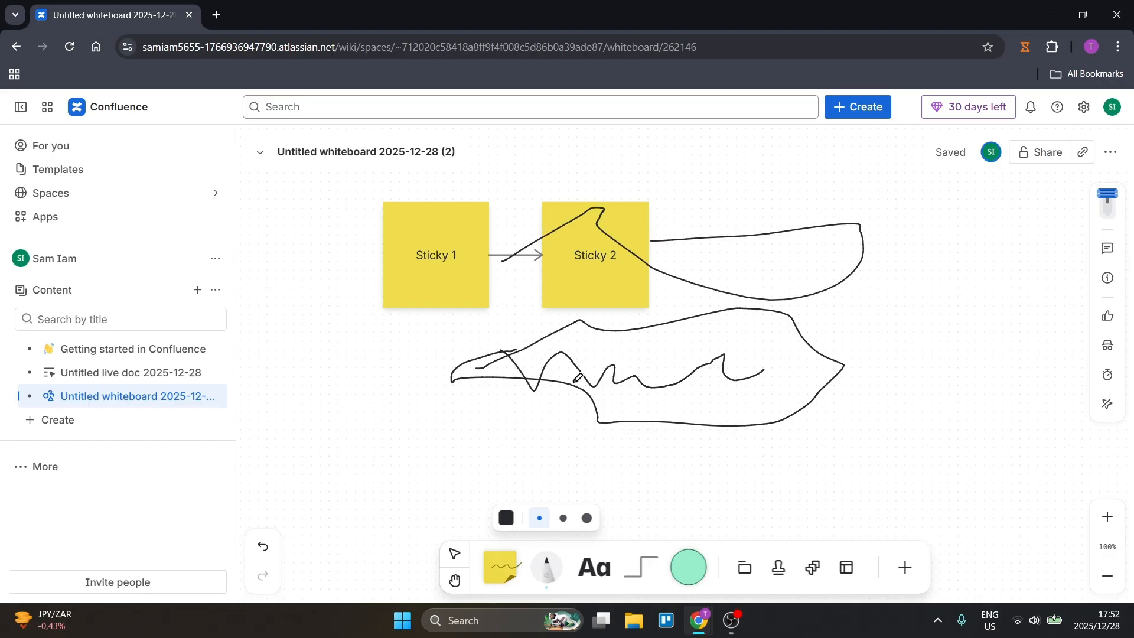
Draw an elbow arrow from the bottom of Sticky 1, routed around the left and ending below the freehand drawing.
{"action": "left_click", "coordinate": [642, 567]}
{"action": "mouse_move", "coordinate": [389, 432]}
{"action": "left_mouse_down"}
{"action": "mouse_move", "coordinate": [579, 478]}
{"action": "mouse_move", "coordinate": [615, 448]}
{"action": "mouse_move", "coordinate": [595, 473]}
{"action": "left_mouse_up"}
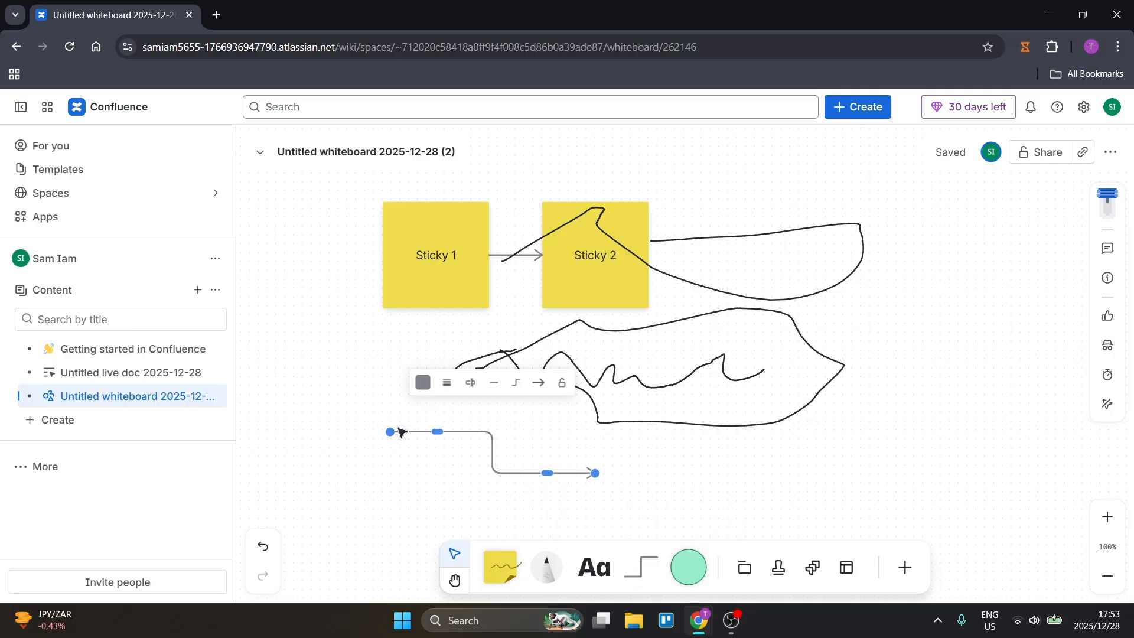
{"action": "left_click_drag", "start_coordinate": [389, 431], "coordinate": [439, 318]}
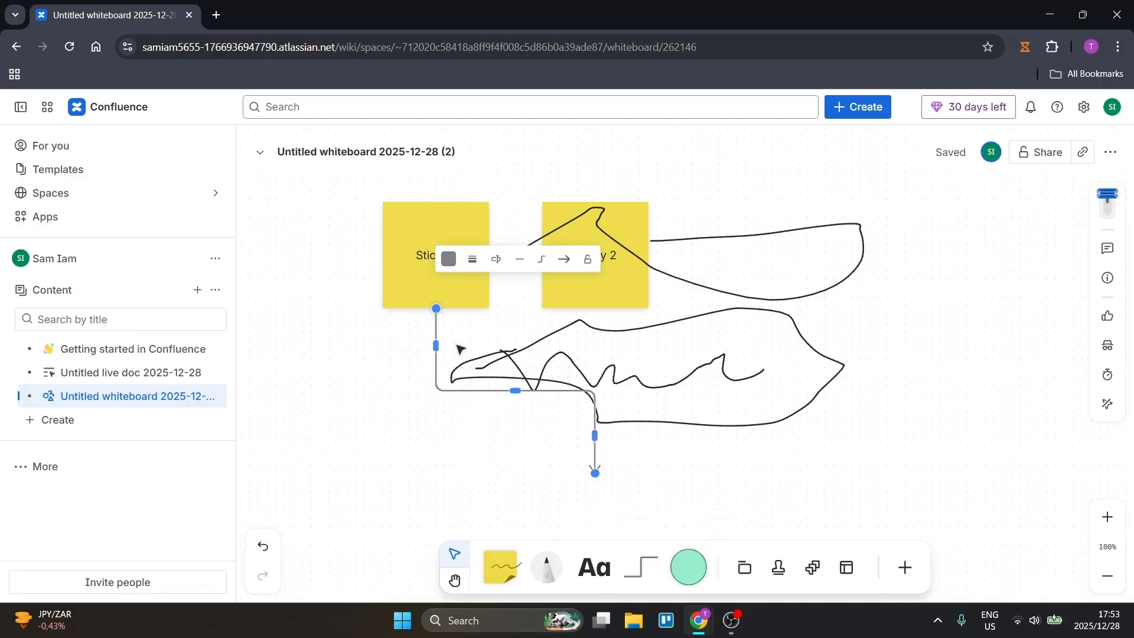
{"action": "left_click_drag", "start_coordinate": [595, 434], "coordinate": [350, 423]}
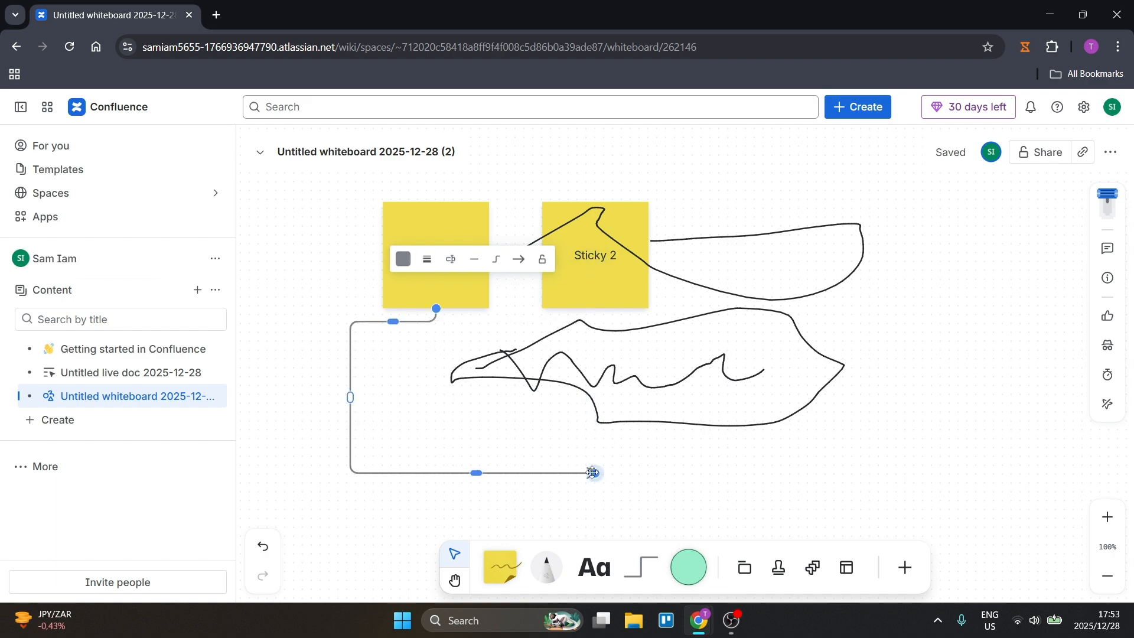
{"action": "mouse_move", "coordinate": [594, 473]}
{"action": "left_mouse_down"}
{"action": "mouse_move", "coordinate": [584, 483]}
{"action": "mouse_move", "coordinate": [595, 461]}
{"action": "left_mouse_up"}
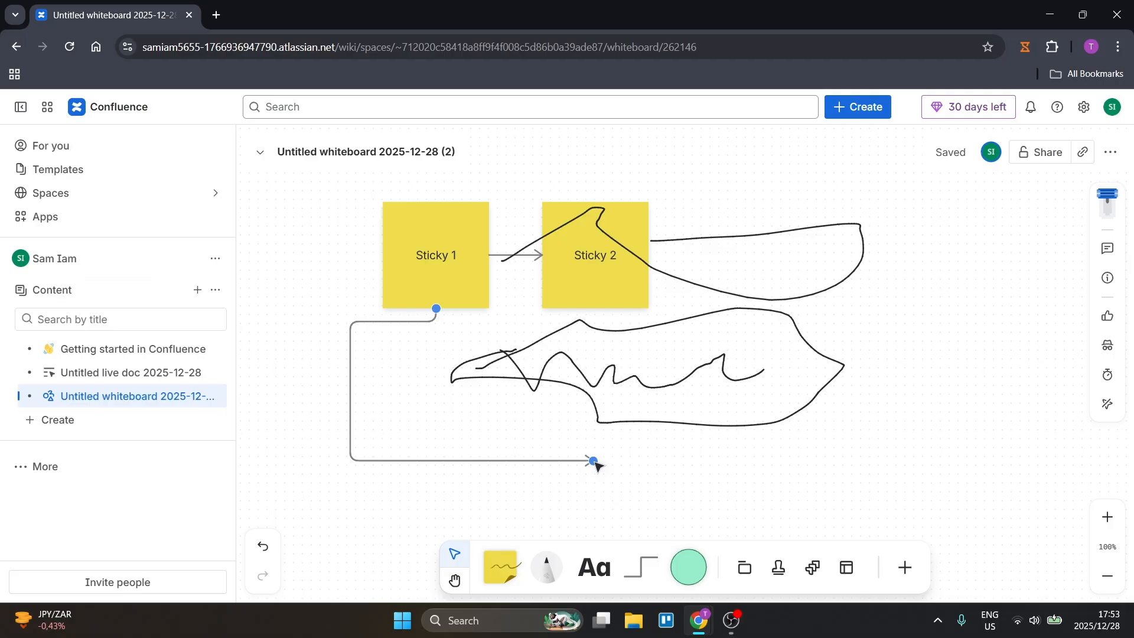
Add a blank yellow sticky note, attach the elbow arrow's end to its left side, and position it below Sticky 1.
{"action": "left_click", "coordinate": [502, 565]}
{"action": "left_click", "coordinate": [673, 461]}
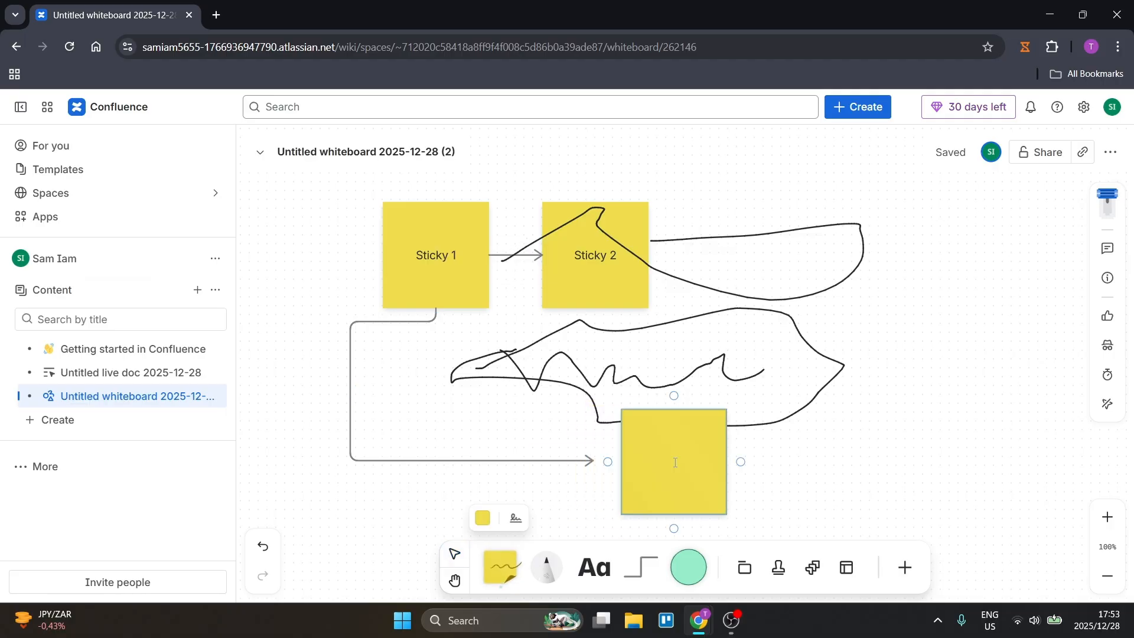
{"action": "left_click", "coordinate": [592, 460]}
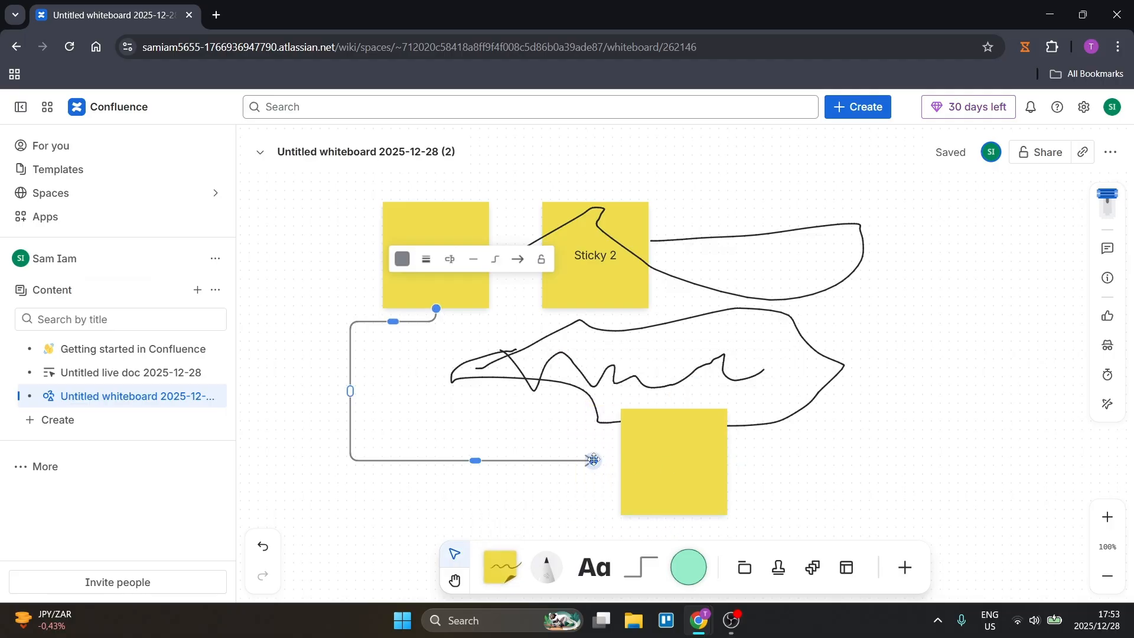
{"action": "left_click_drag", "start_coordinate": [591, 460], "coordinate": [494, 419]}
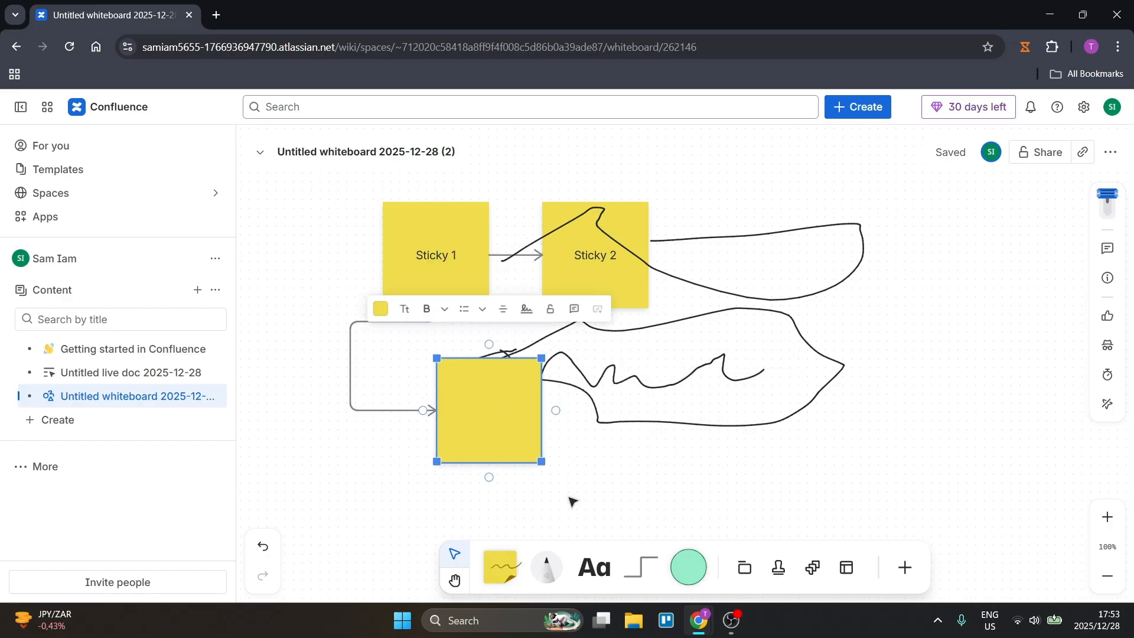
{"action": "left_click", "coordinate": [689, 566]}
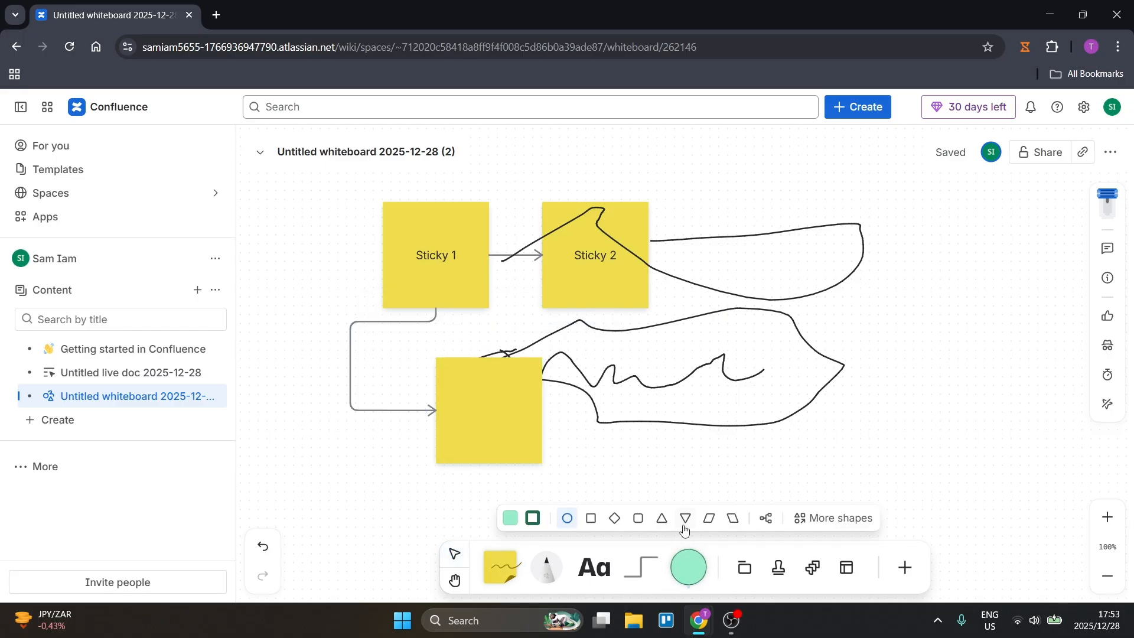
{"action": "left_click", "coordinate": [835, 527]}
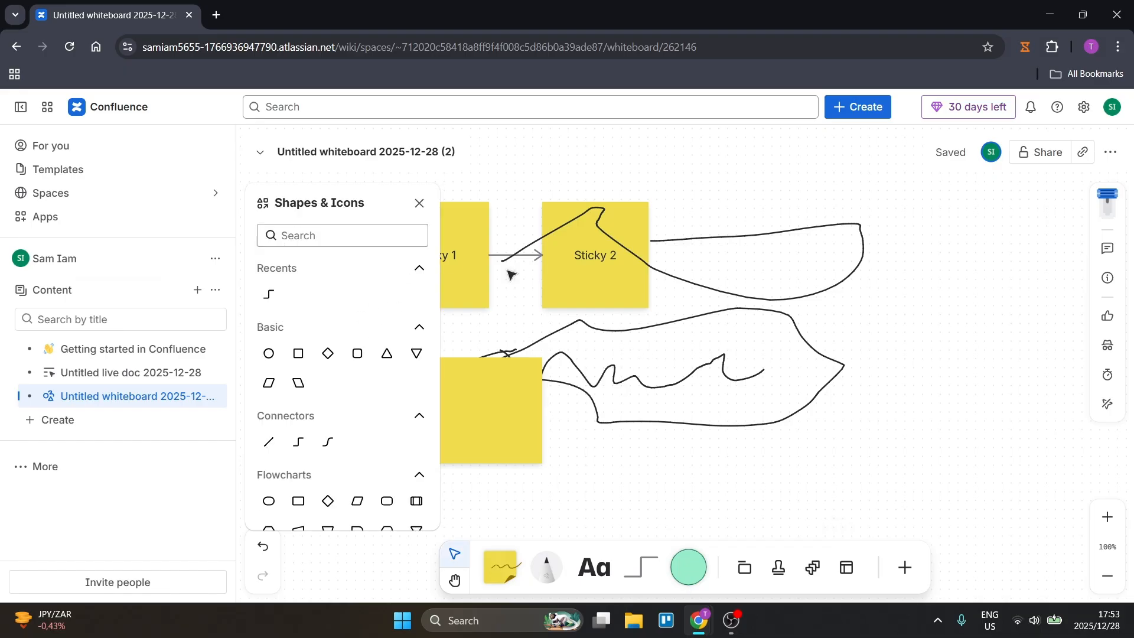
{"action": "left_click", "coordinate": [419, 202]}
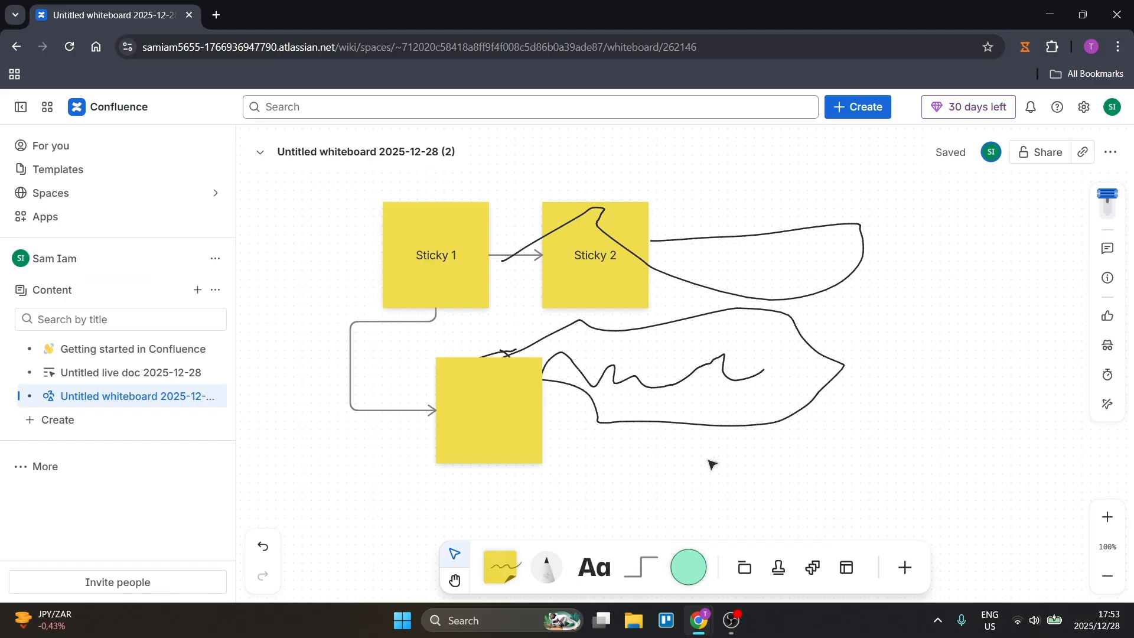
Draw a section to the right of Sticky 2 and connect the note to its left edge with an elbow arrow looping downward.
{"action": "left_click", "coordinate": [744, 574]}
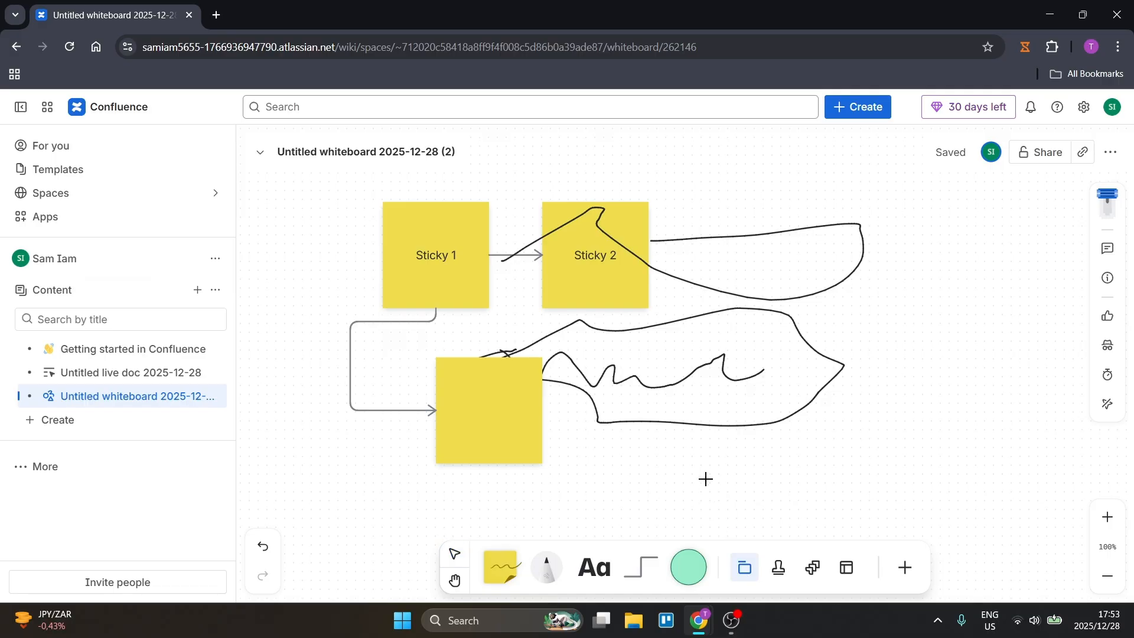
{"action": "left_click_drag", "start_coordinate": [779, 187], "coordinate": [963, 346]}
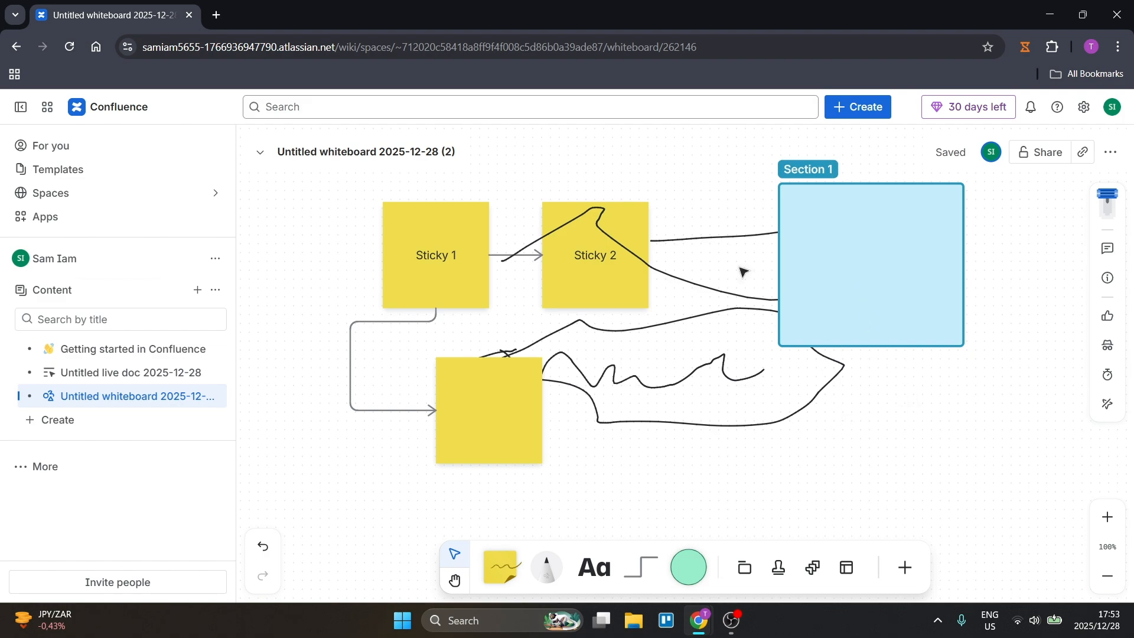
{"action": "left_click", "coordinate": [587, 284]}
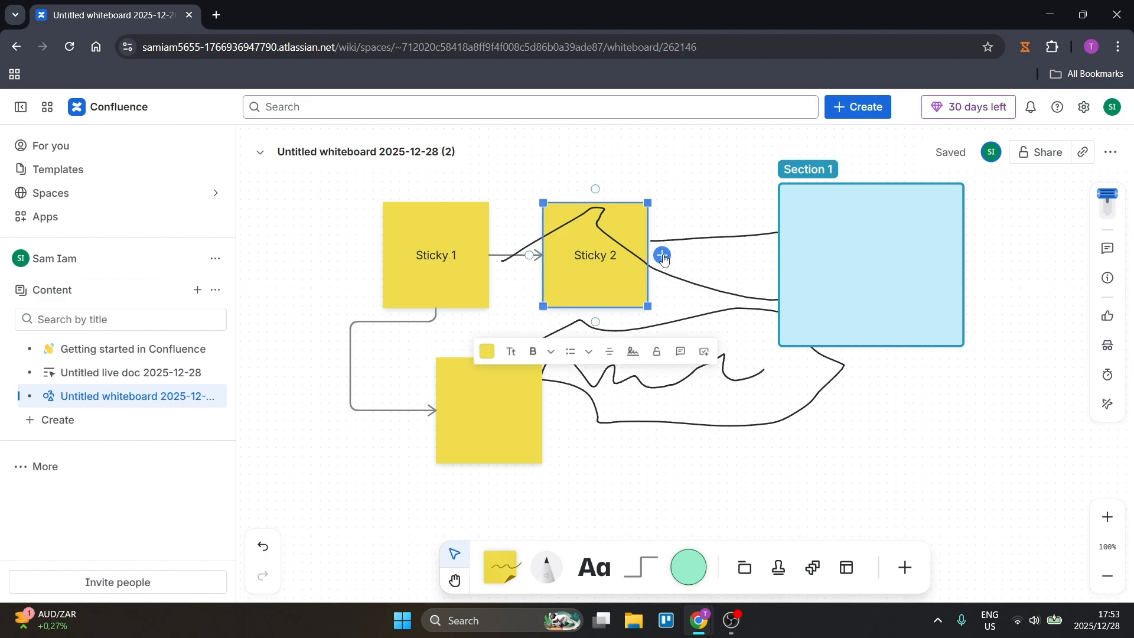
{"action": "left_click_drag", "start_coordinate": [662, 254], "coordinate": [804, 259]}
{"action": "left_click", "coordinate": [727, 255]}
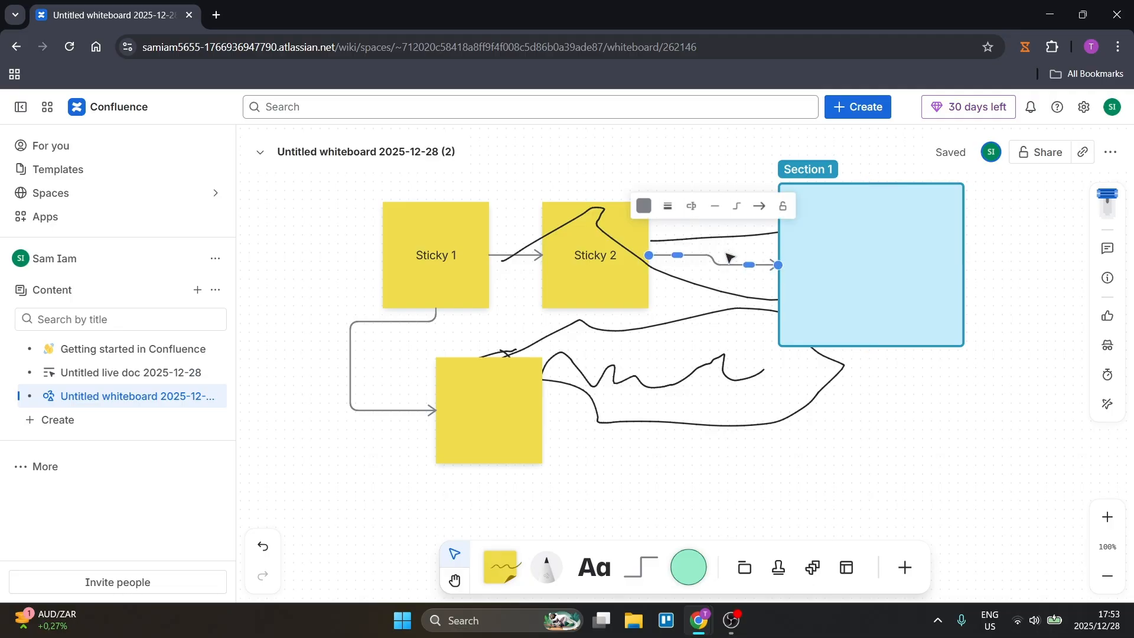
{"action": "left_click_drag", "start_coordinate": [677, 255], "coordinate": [677, 337]}
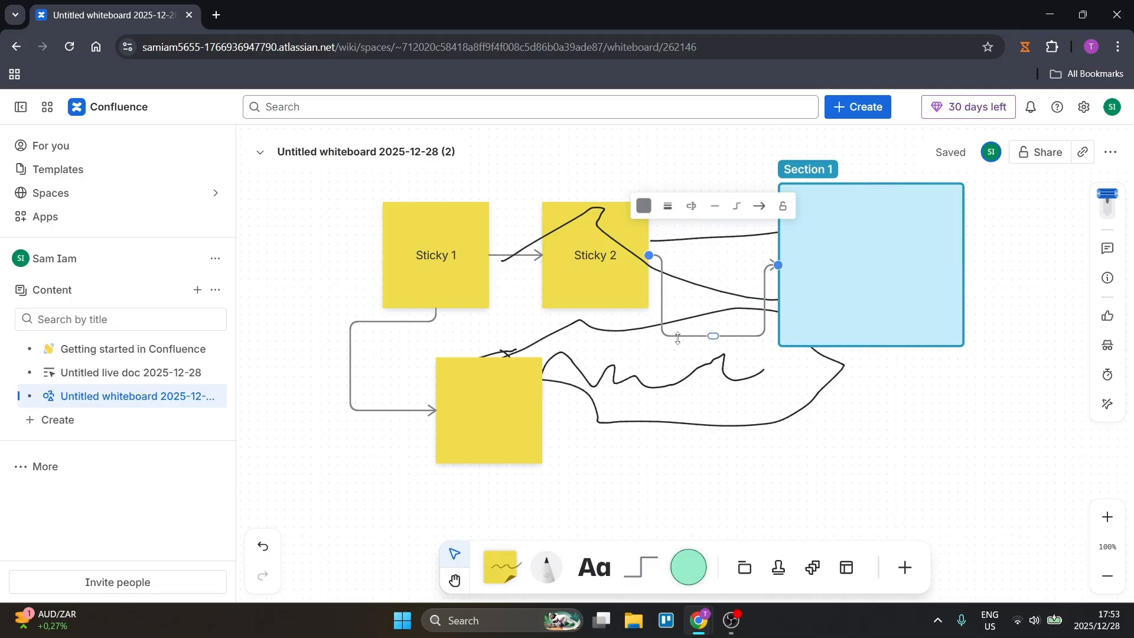
Look through the available stamps and the whiteboard template gallery.
{"action": "left_click", "coordinate": [867, 301]}
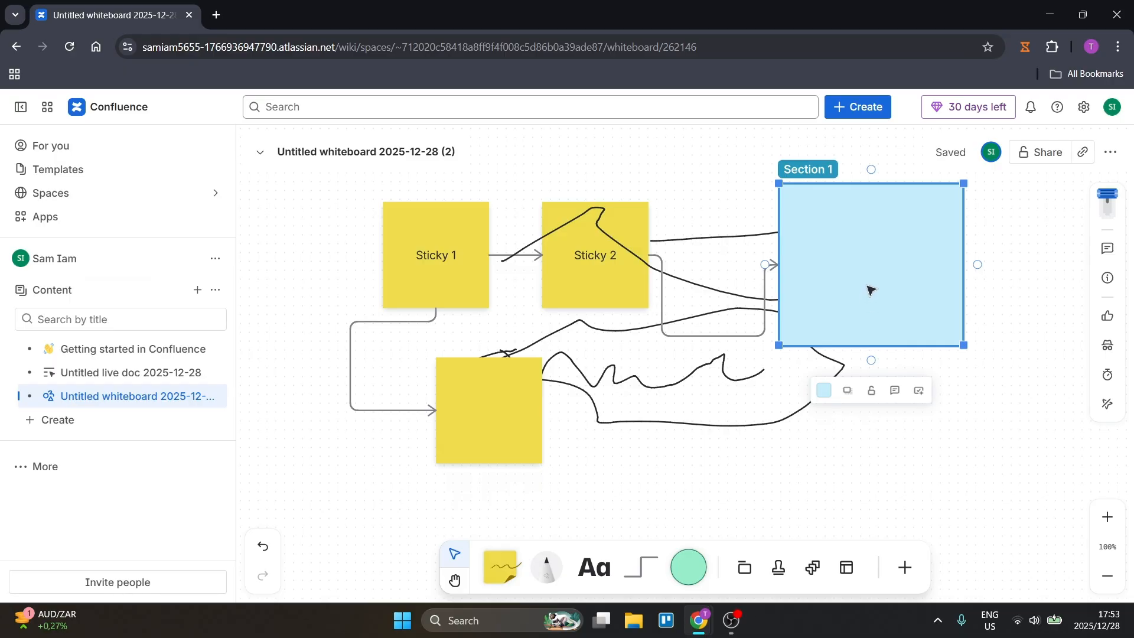
{"action": "left_click", "coordinate": [778, 568]}
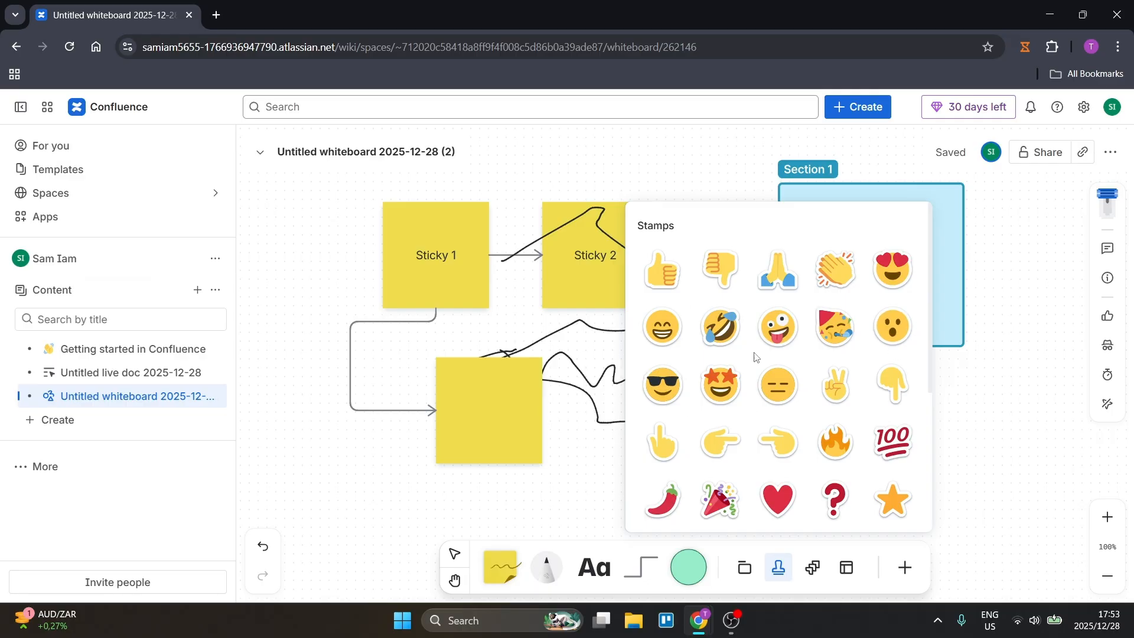
{"action": "key", "text": "Escape"}
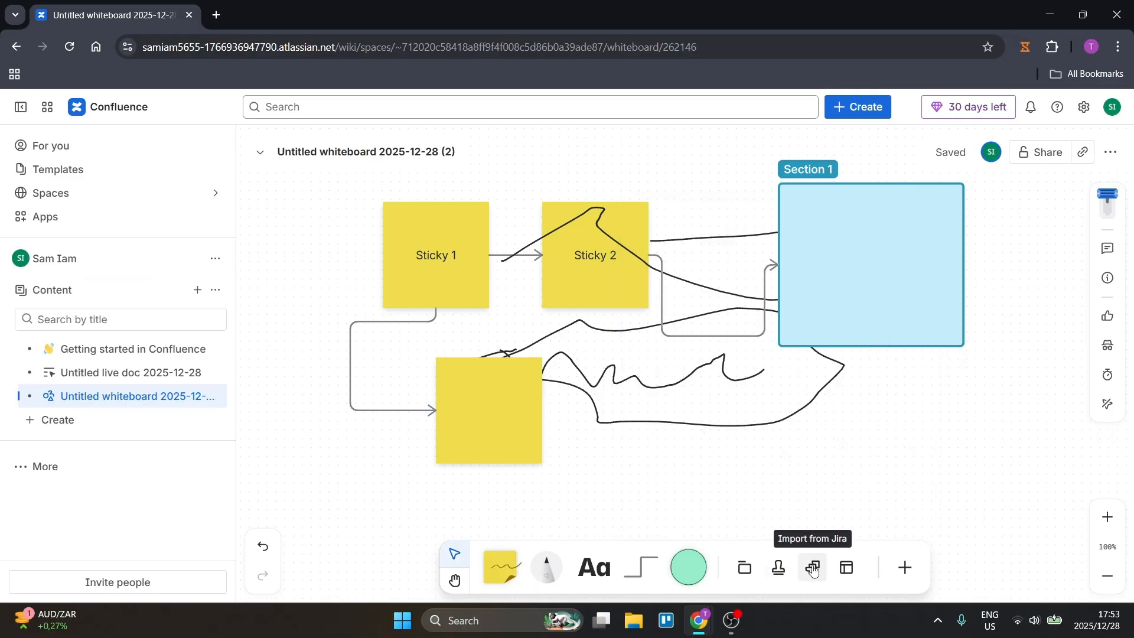
{"action": "left_click", "coordinate": [849, 568]}
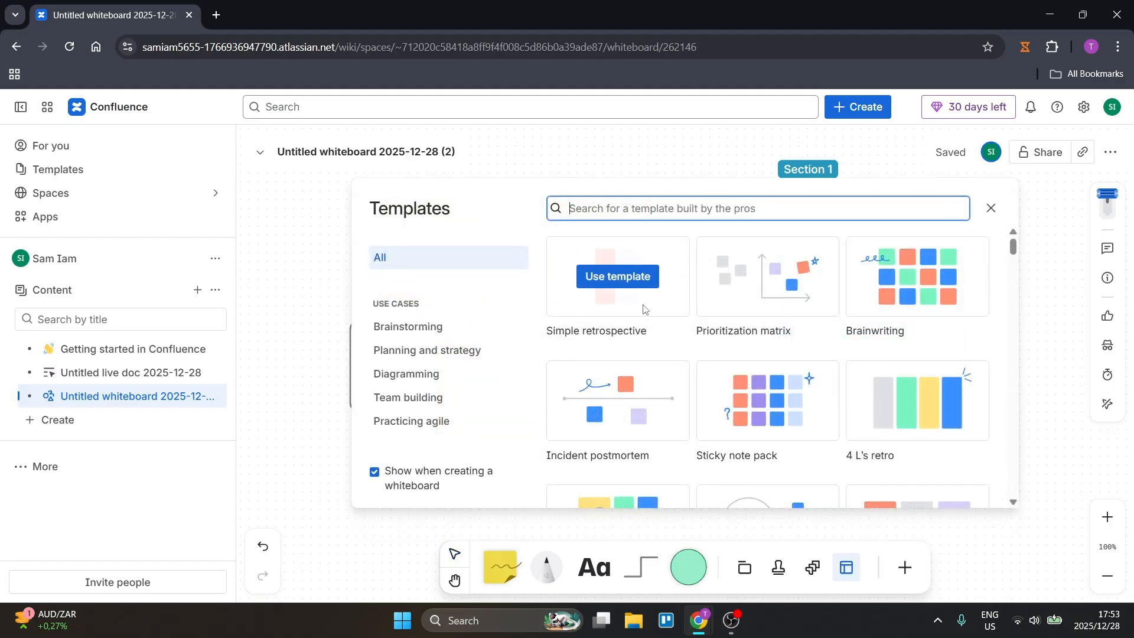
{"action": "left_click", "coordinate": [990, 208]}
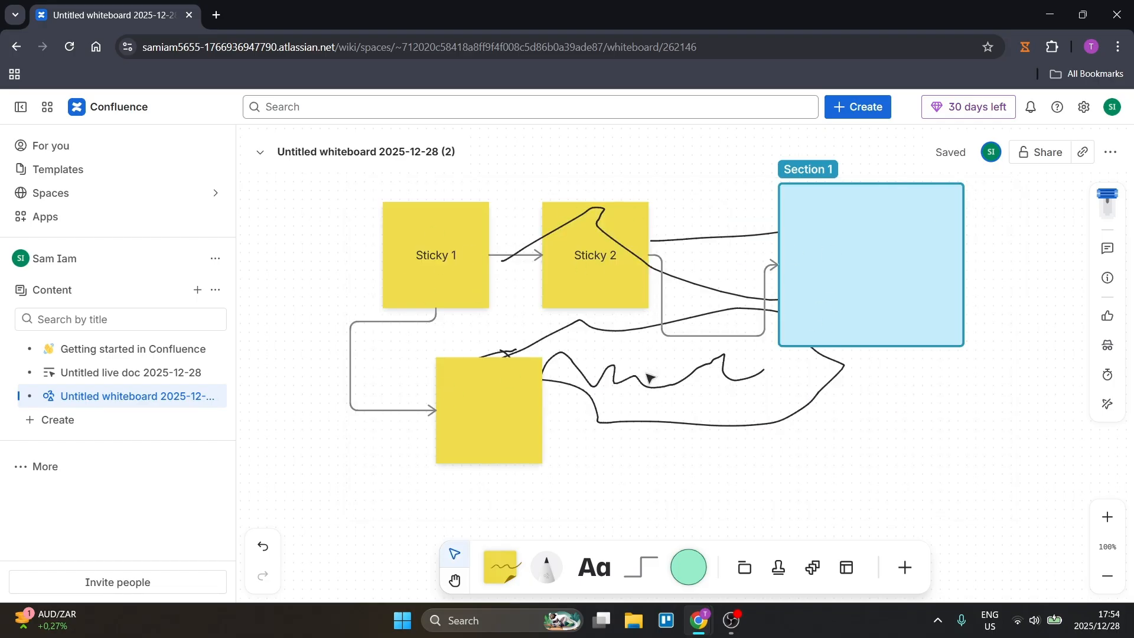
Insert the Workflow template onto the whiteboard from the template gallery.
{"action": "left_click", "coordinate": [848, 572]}
{"action": "scroll", "coordinate": [782, 376], "scroll_direction": "down", "scroll_amount": 5}
{"action": "scroll", "coordinate": [782, 377], "scroll_direction": "down", "scroll_amount": 2}
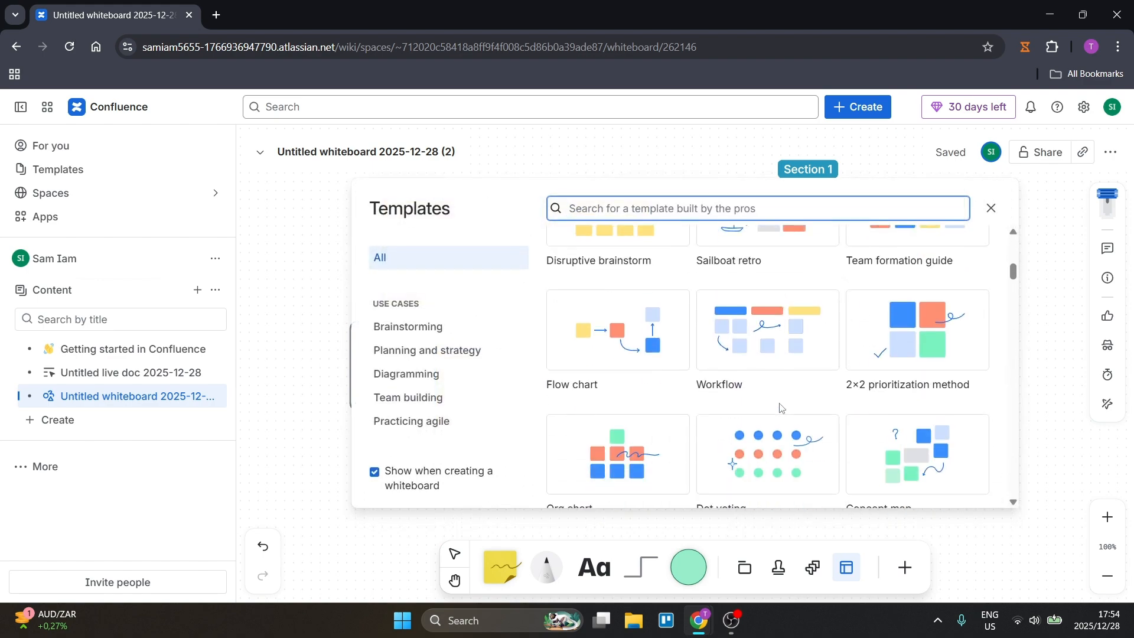
{"action": "mouse_move", "coordinate": [758, 339]}
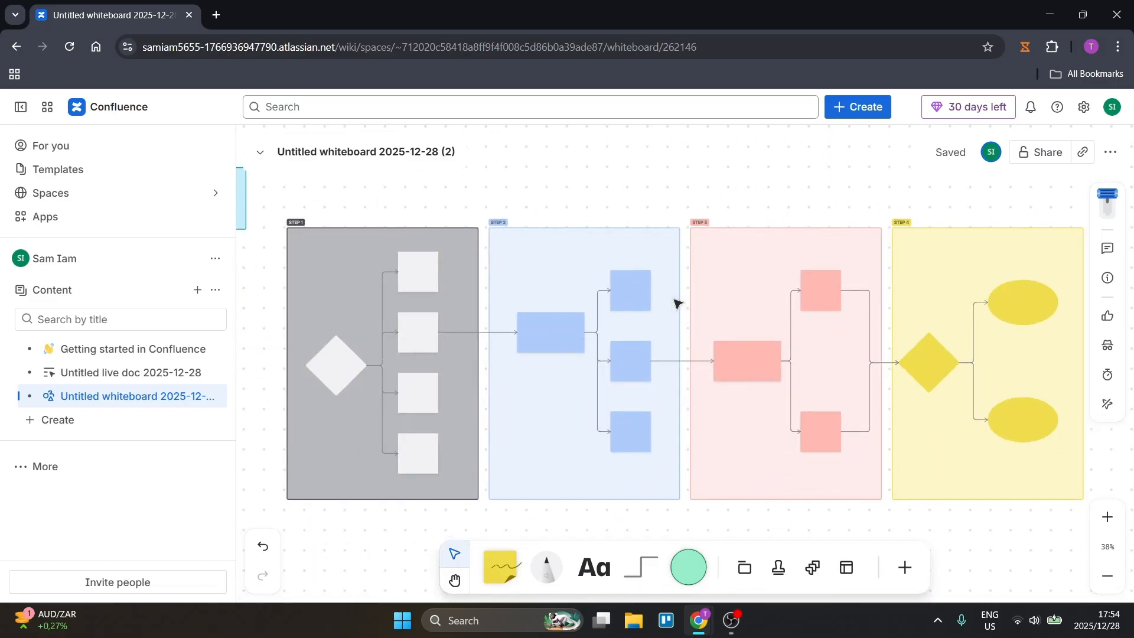
{"action": "left_click", "coordinate": [357, 281]}
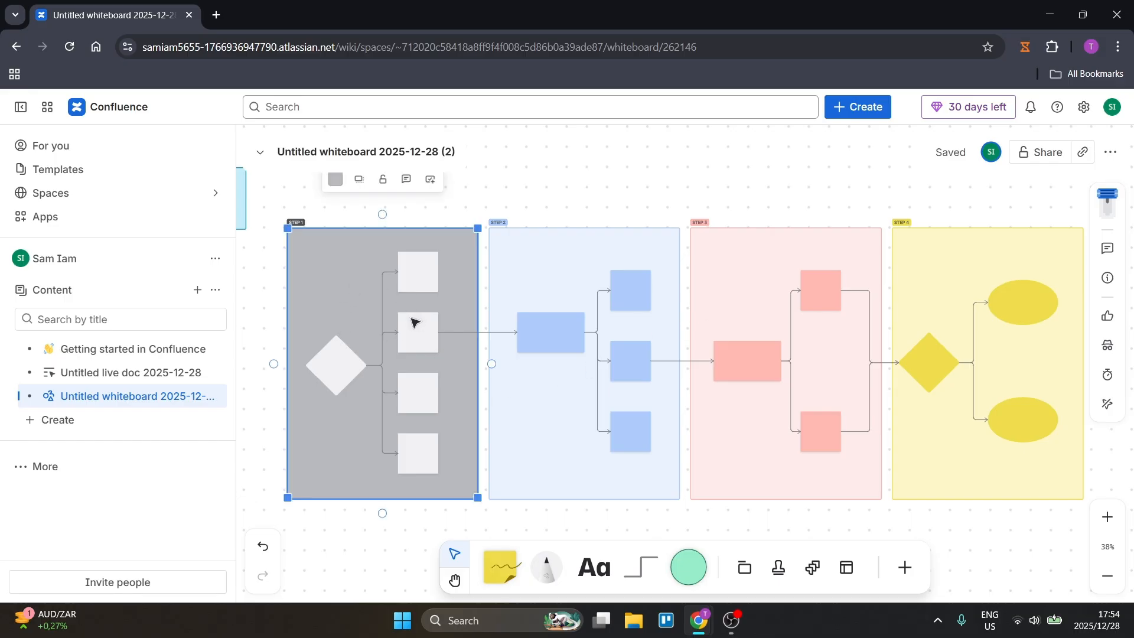
{"action": "double_click", "coordinate": [353, 307]}
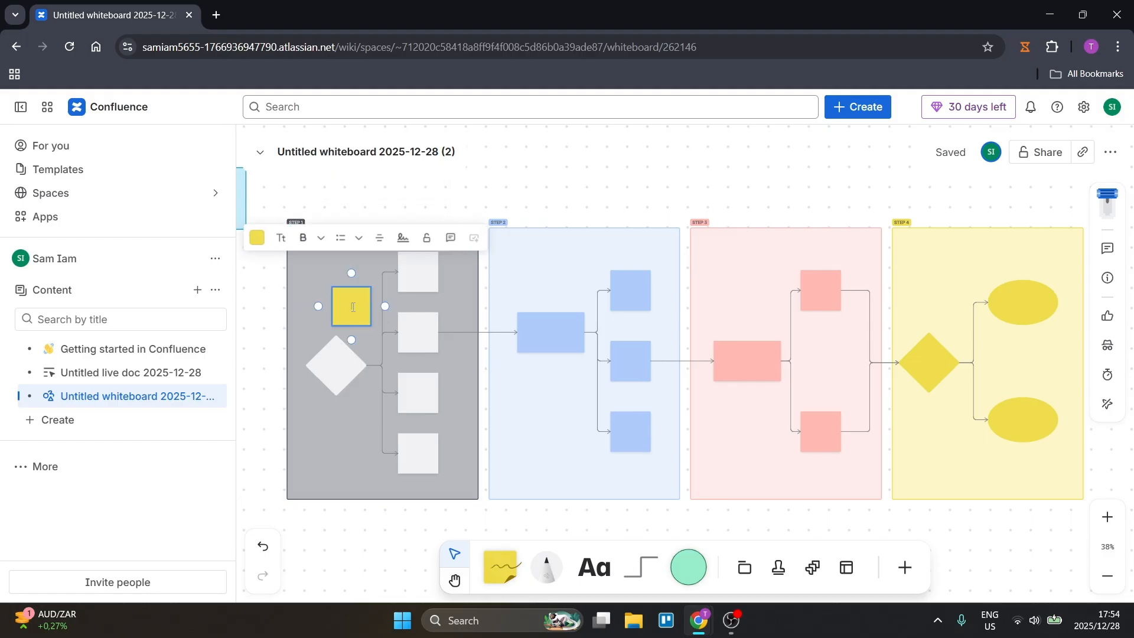
{"action": "left_click", "coordinate": [381, 202]}
{"action": "left_click", "coordinate": [356, 302]}
{"action": "key", "text": "Delete"}
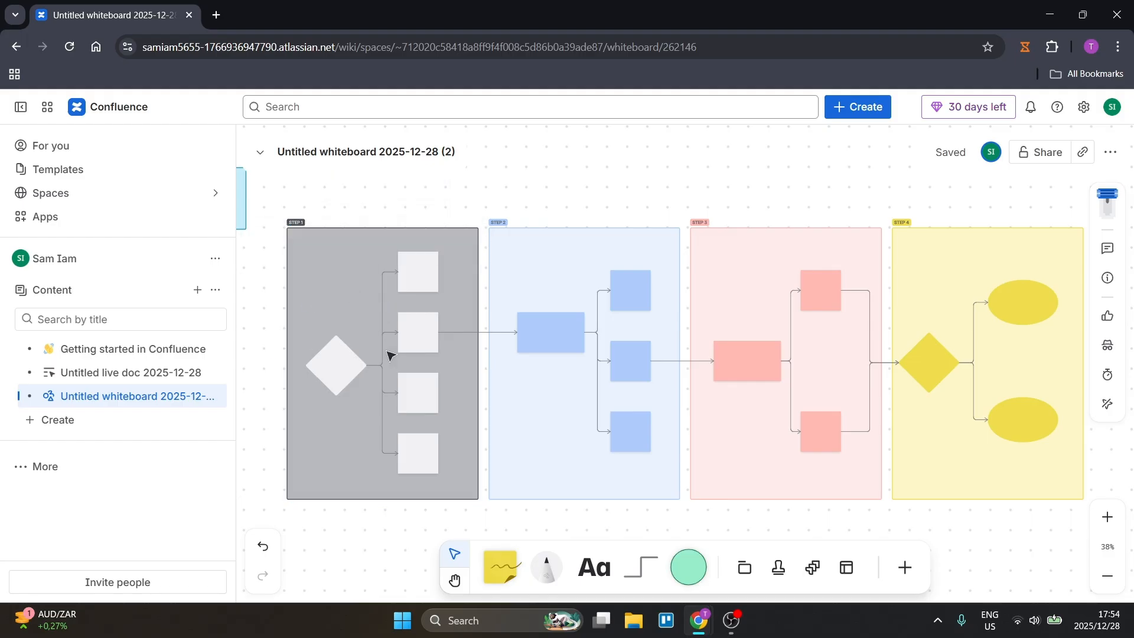
Connect the bottom edge of the grey Step 1 section to the bottom edge of the blue Step 2 section with an elbow arrow.
{"action": "left_click", "coordinate": [349, 324]}
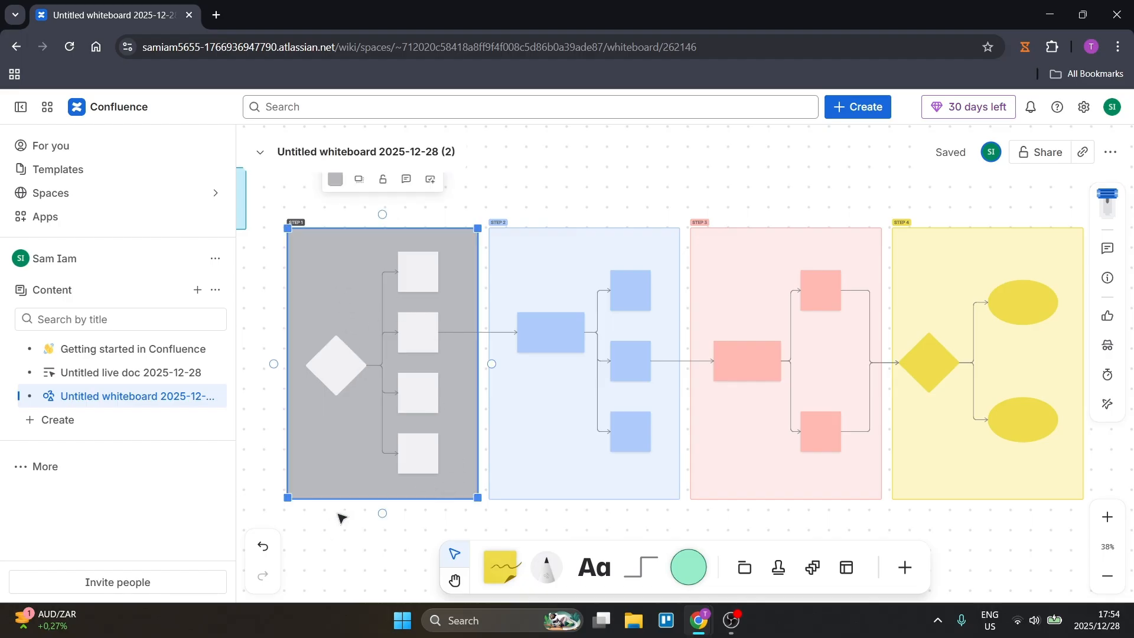
{"action": "scroll", "coordinate": [392, 380], "scroll_direction": "down", "scroll_amount": 3}
{"action": "left_click_drag", "start_coordinate": [382, 366], "coordinate": [584, 353]}
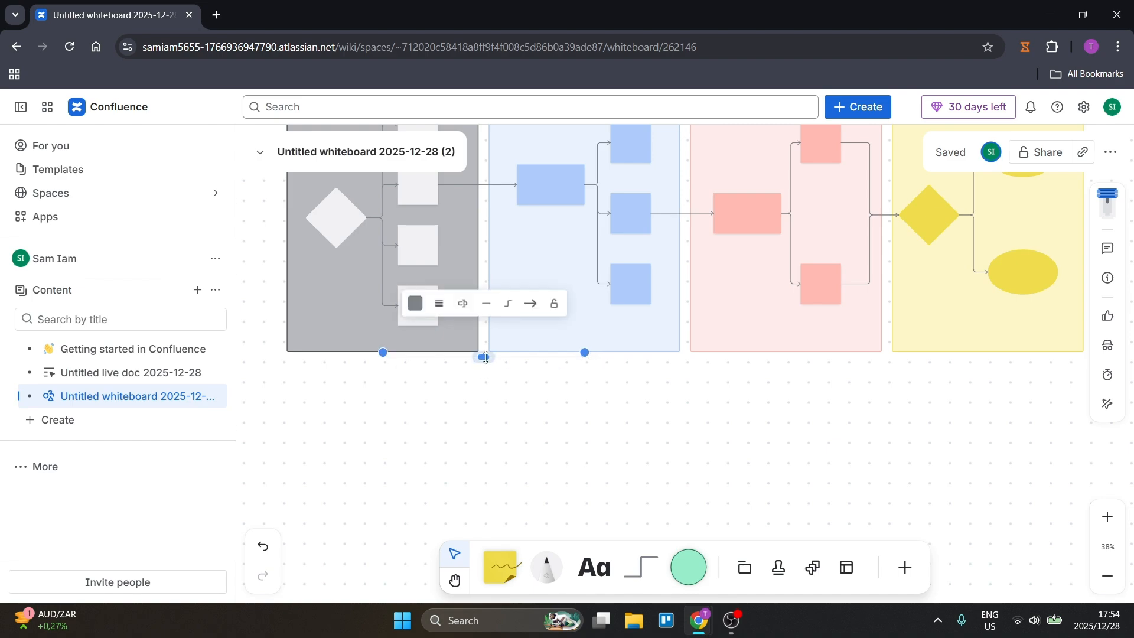
{"action": "left_click_drag", "start_coordinate": [485, 358], "coordinate": [503, 463]}
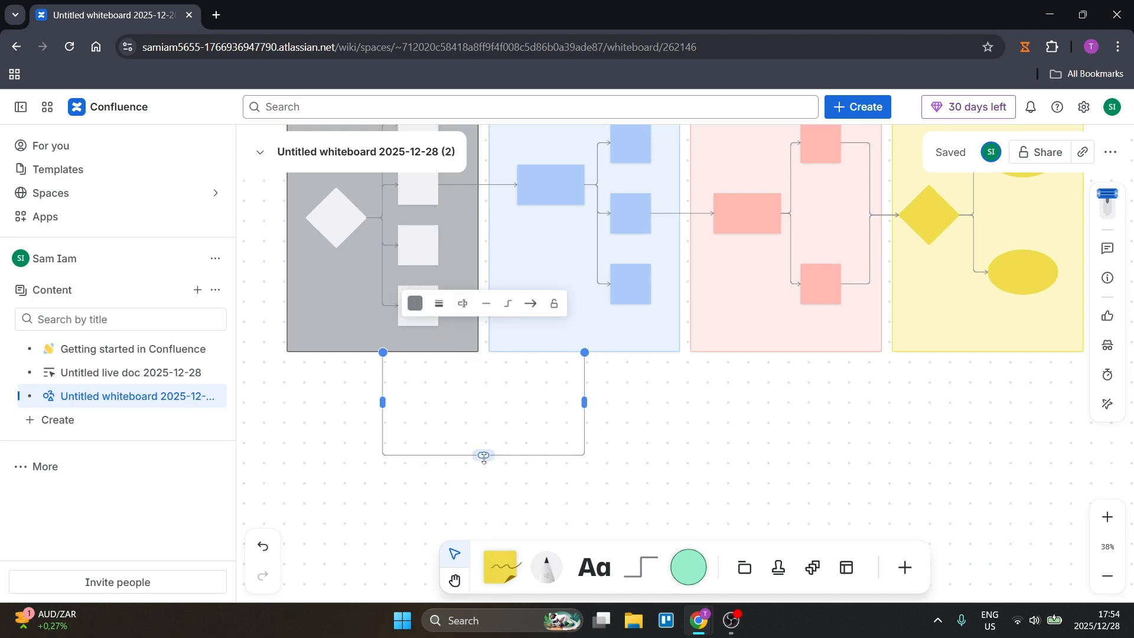
{"action": "key", "text": "ctrl+z"}
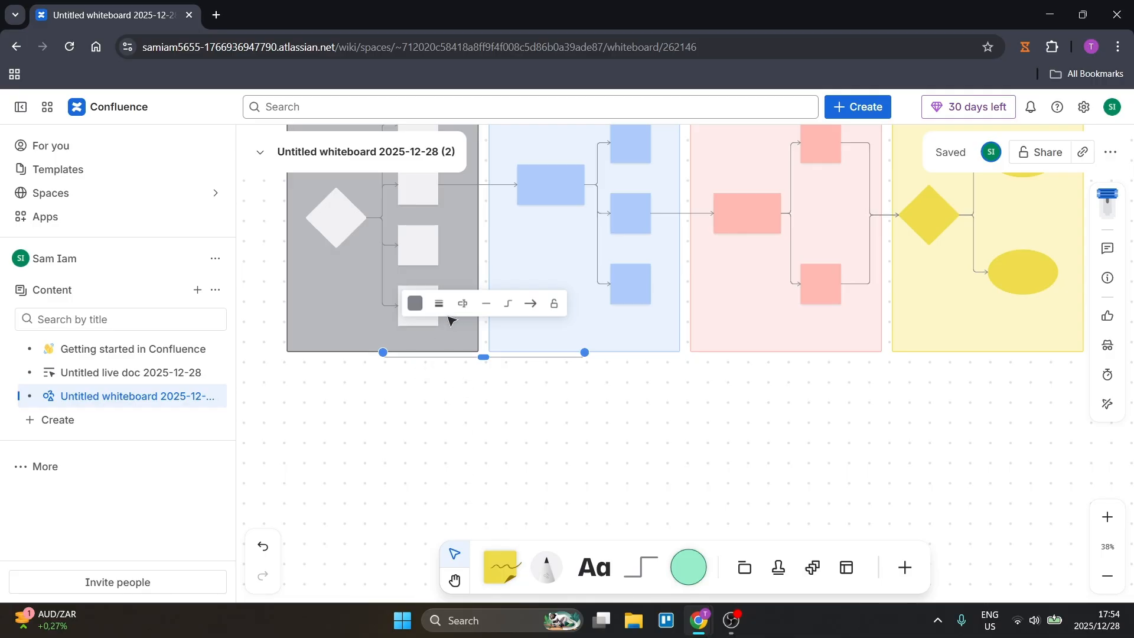
Add the timer to the whiteboard, start its 05:00 countdown and minimise it.
{"action": "left_click", "coordinate": [904, 568]}
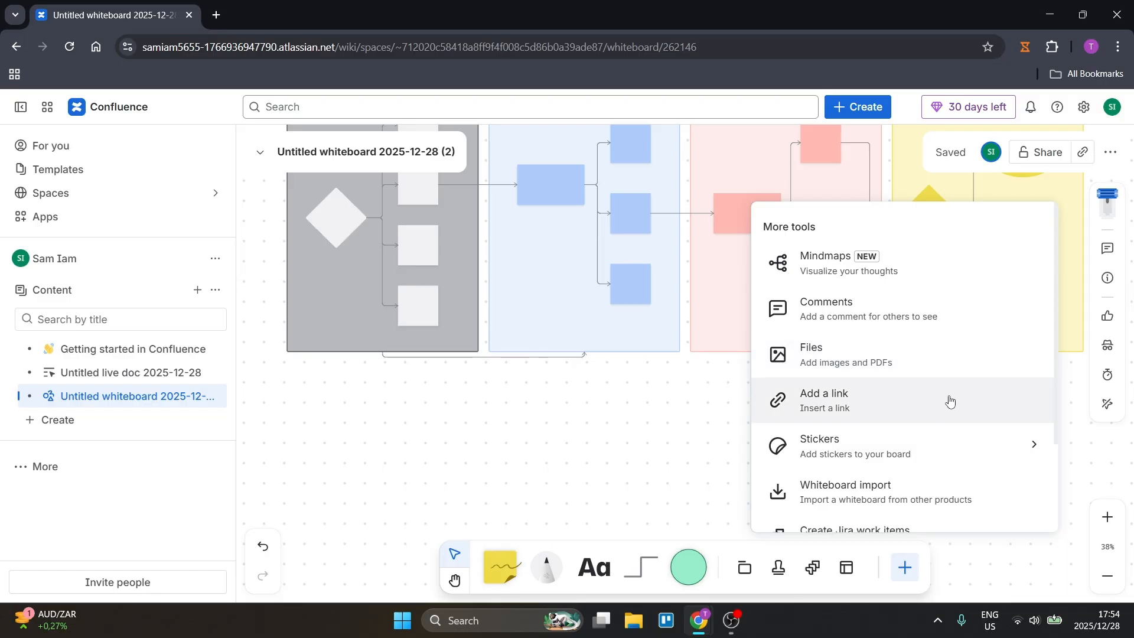
{"action": "scroll", "coordinate": [945, 448], "scroll_direction": "down", "scroll_amount": 2}
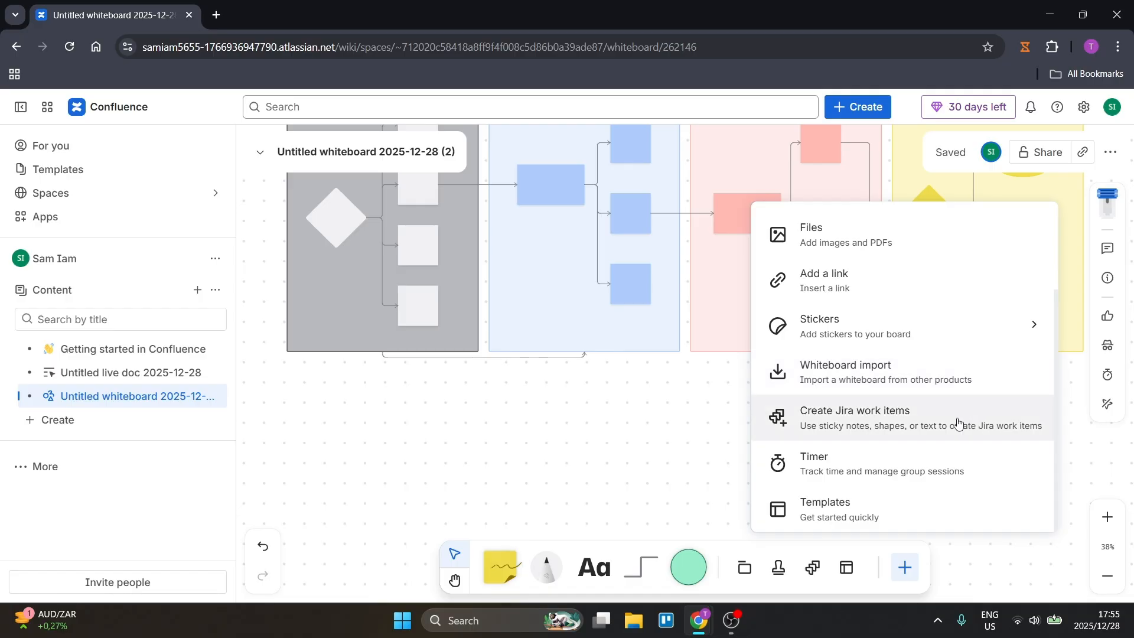
{"action": "left_click", "coordinate": [920, 471]}
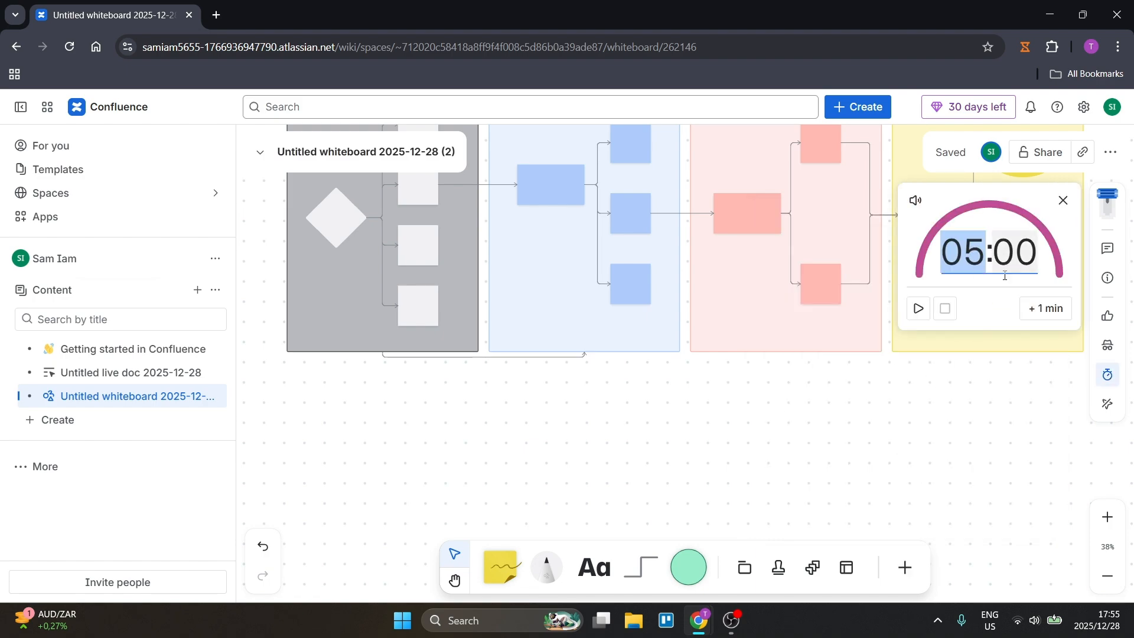
{"action": "left_click", "coordinate": [912, 305]}
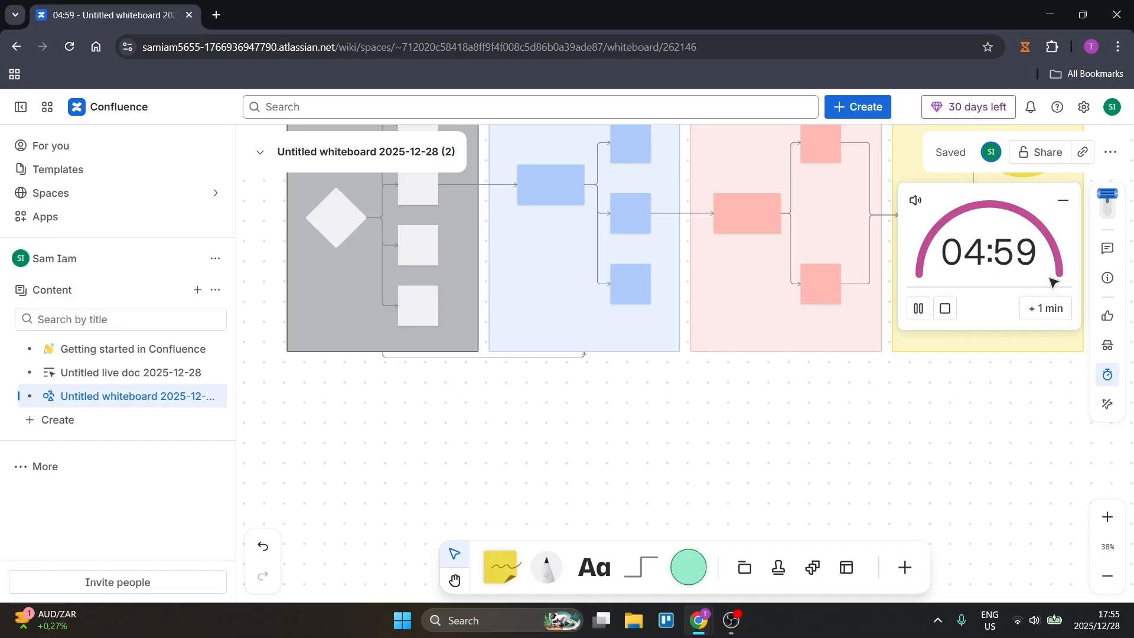
{"action": "left_click", "coordinate": [880, 247]}
{"action": "left_click", "coordinate": [1063, 199]}
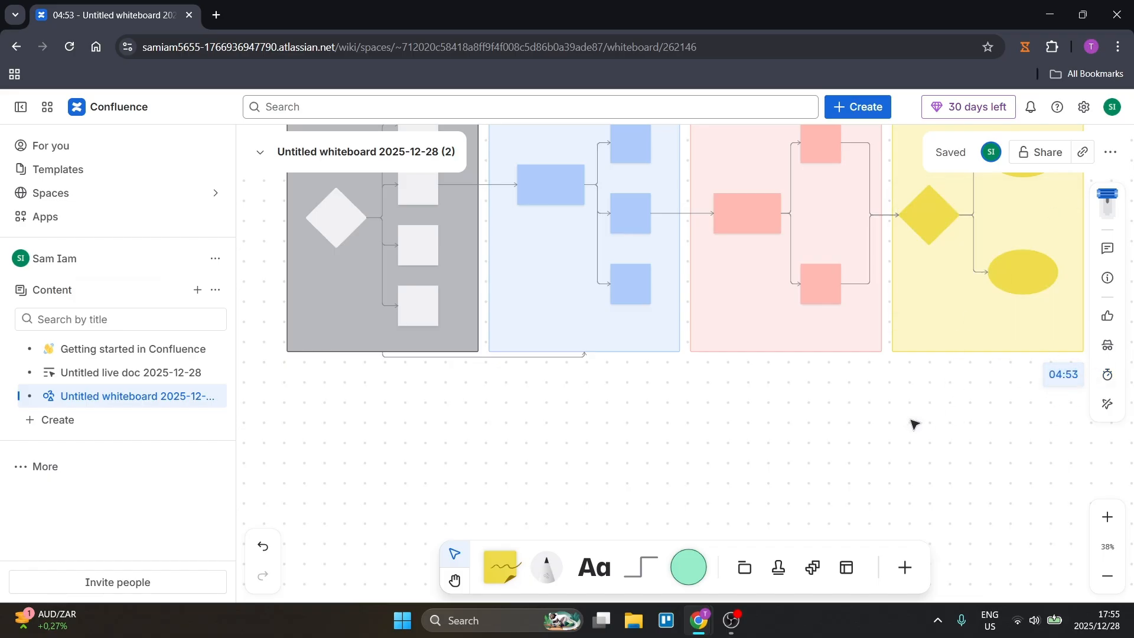
Look over the workflow diagram and review the whiteboard's additional actions, such as version history, duplicate, move and export.
{"action": "scroll", "coordinate": [856, 437], "scroll_direction": "up", "scroll_amount": 2}
{"action": "scroll", "coordinate": [856, 437], "scroll_direction": "up", "scroll_amount": 2}
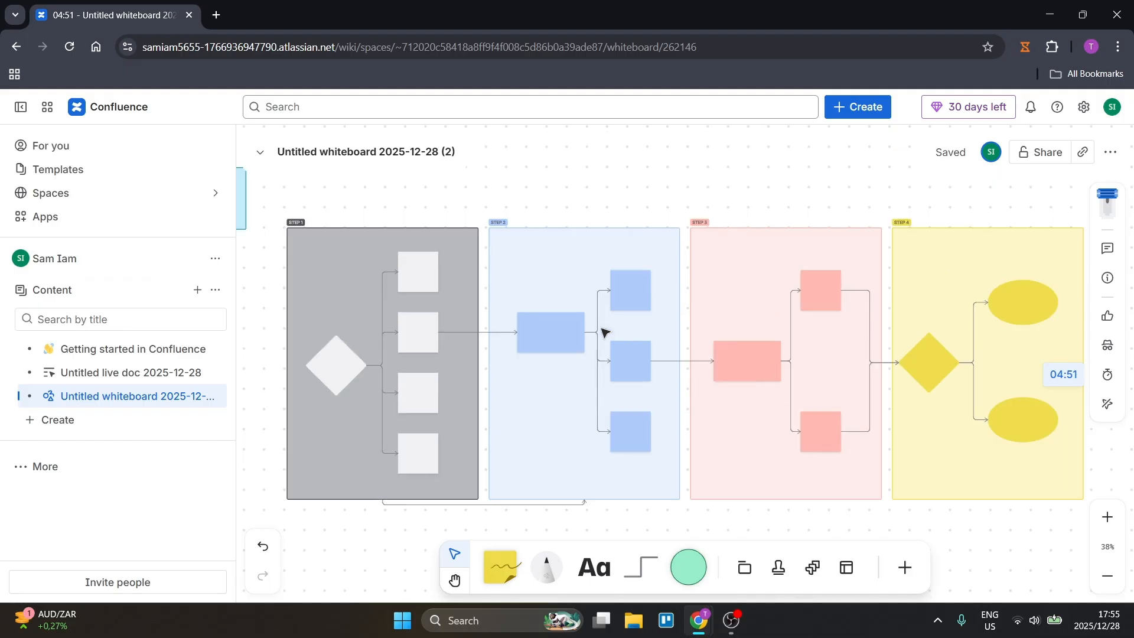
{"action": "scroll", "coordinate": [590, 322], "scroll_direction": "down", "scroll_amount": 3}
{"action": "scroll", "coordinate": [591, 320], "scroll_direction": "up", "scroll_amount": 3}
{"action": "mouse_move", "coordinate": [963, 154]}
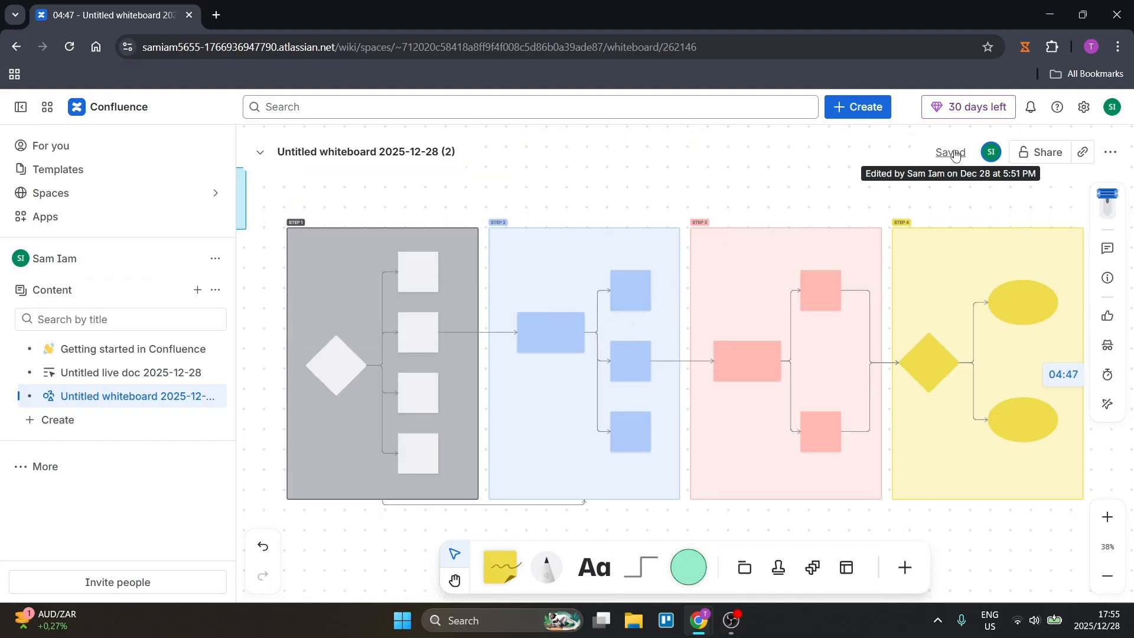
{"action": "left_click", "coordinate": [1110, 155]}
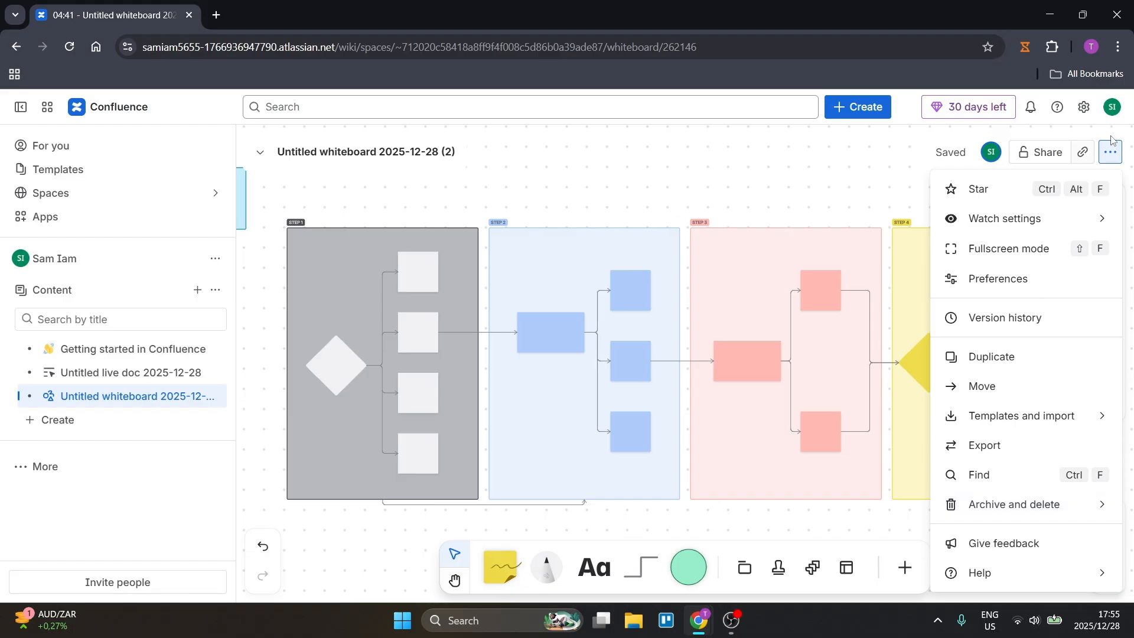
{"action": "left_click", "coordinate": [1108, 156]}
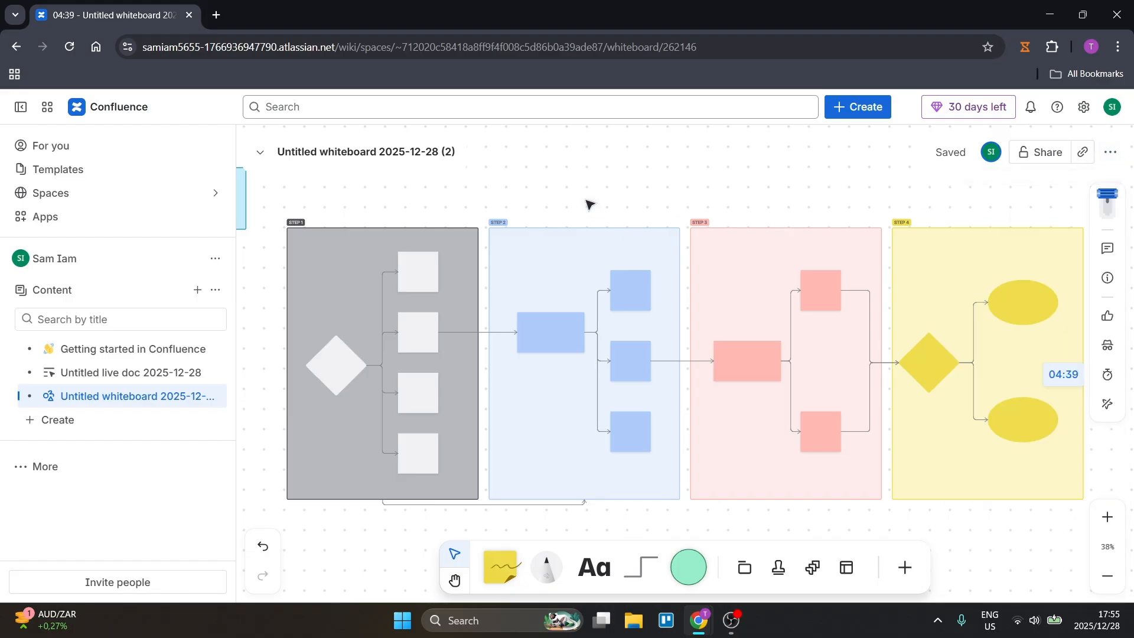